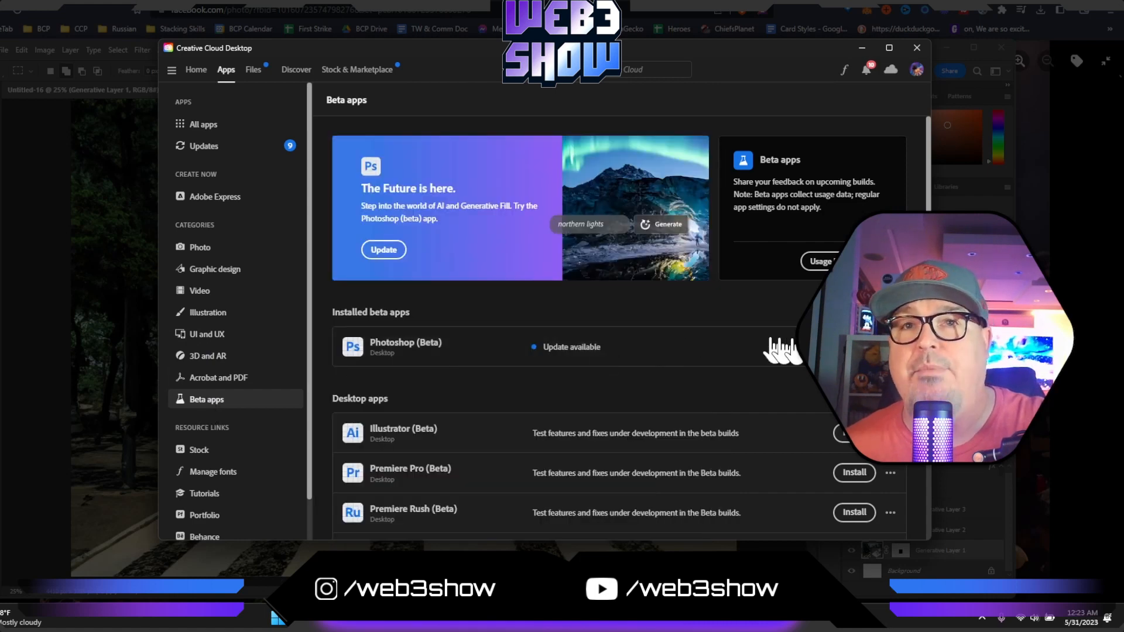
- Minimize Creative Cloud Desktop and inspect the expanded crosswalk album cover in Photoshop, both close up and as a whole
mouse_move(404, 359)
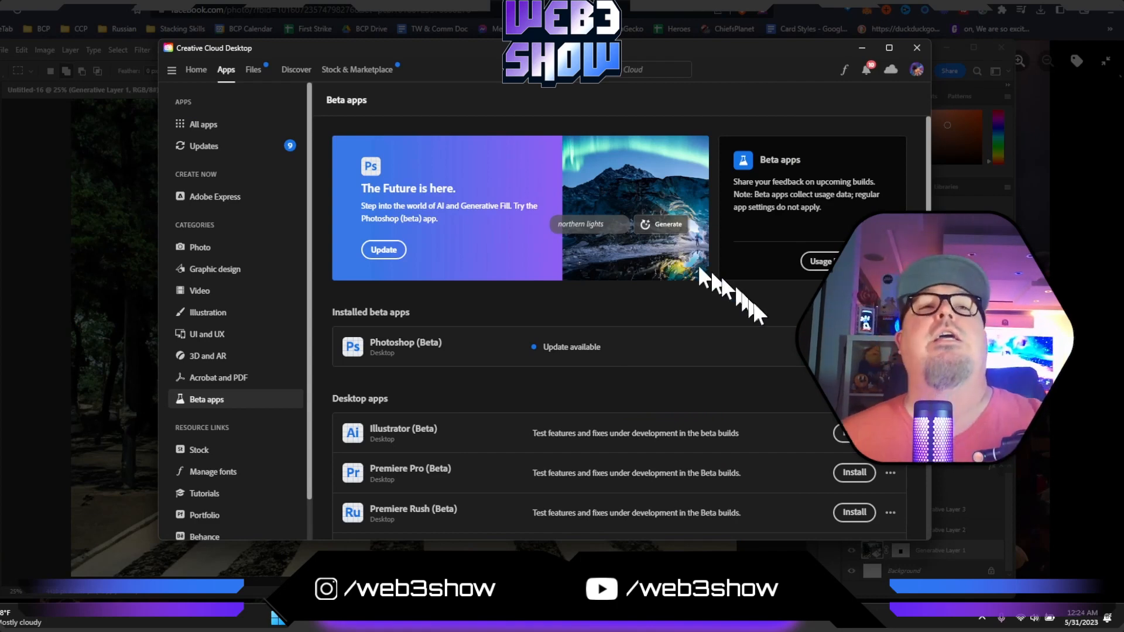
click(862, 47)
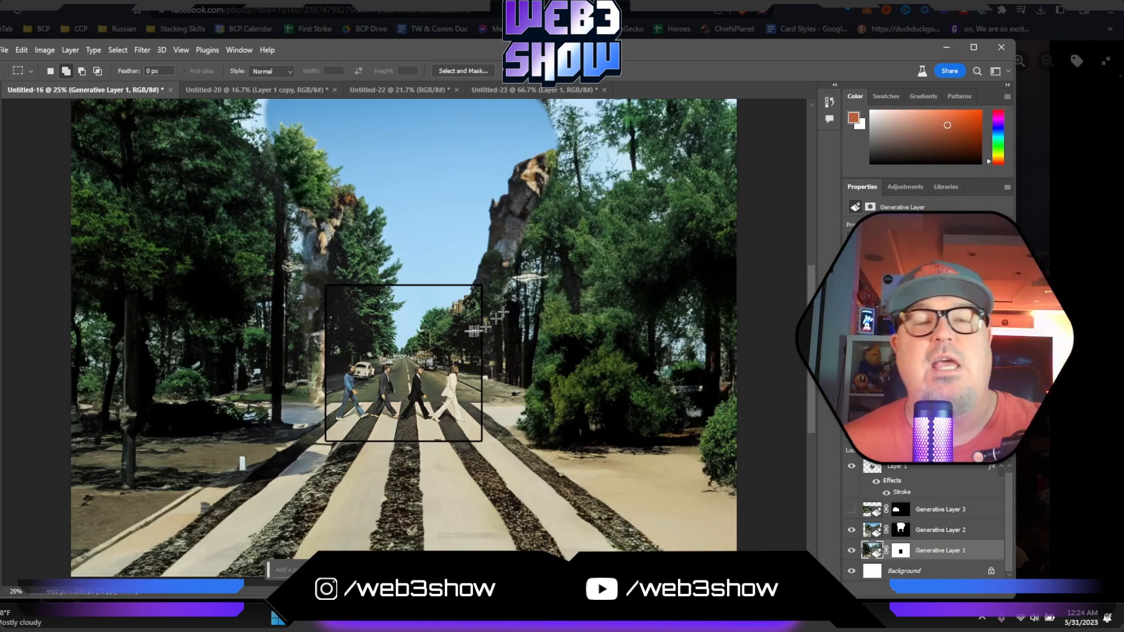
scroll(468, 328, down, 1)
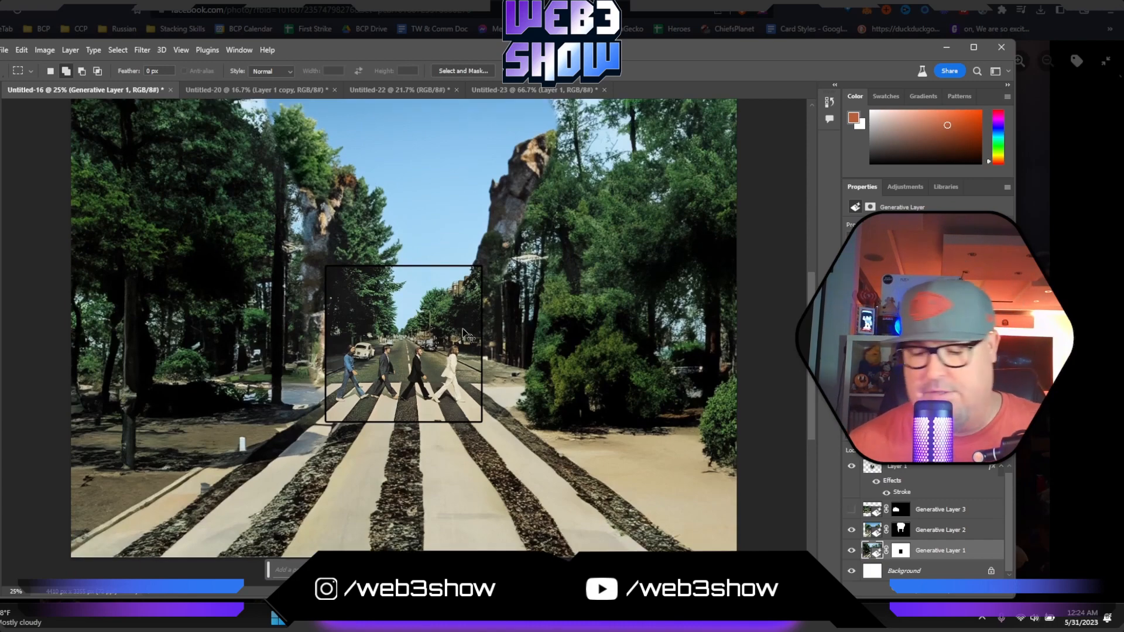
scroll(463, 330, up, 2)
scroll(464, 334, up, 1)
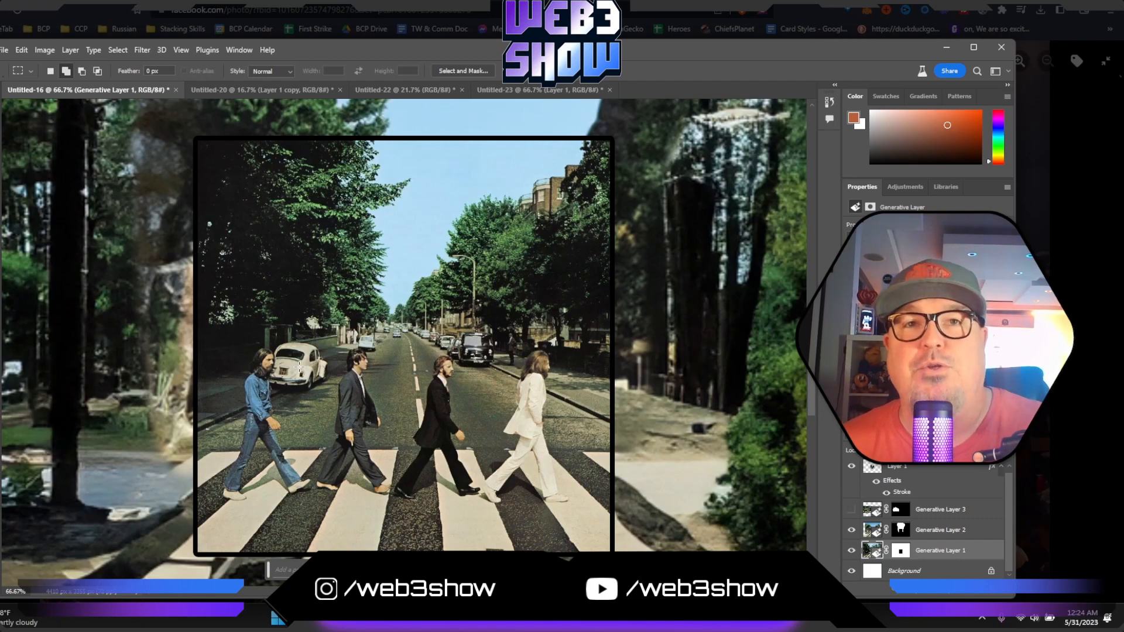
scroll(543, 316, down, 1)
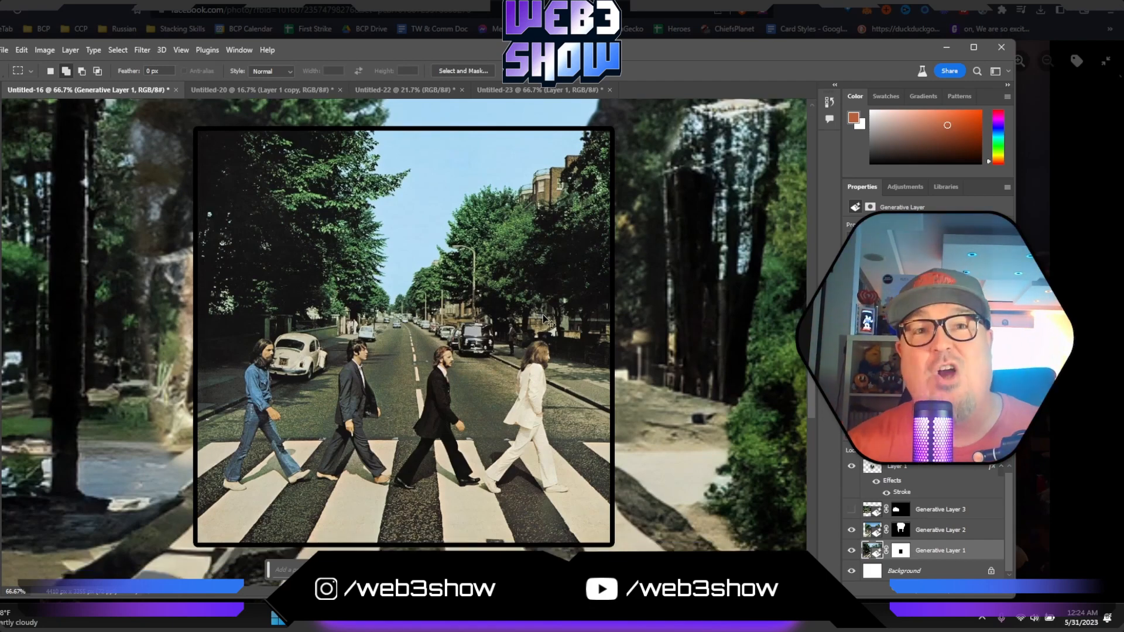
key(ctrl+minus)
key(ctrl+minus)
key(ctrl+minus)
key(ctrl+minus)
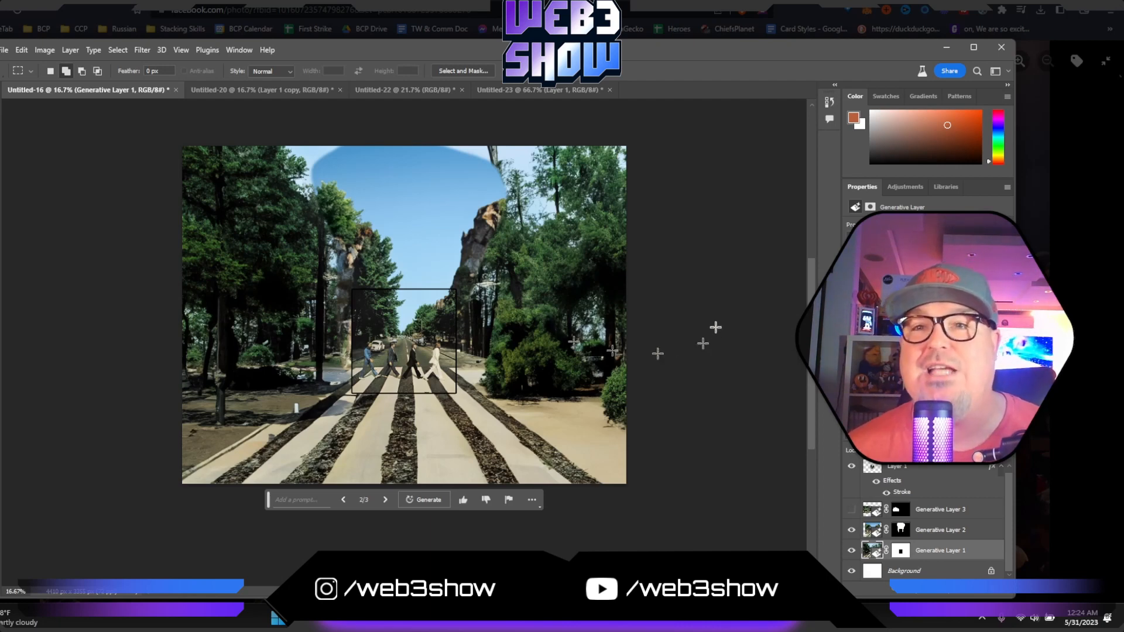
- Toggle the visibility of Generative Layer 3 and Generative Layer 2 to compare the image with and without them, ending with both hidden
click(851, 509)
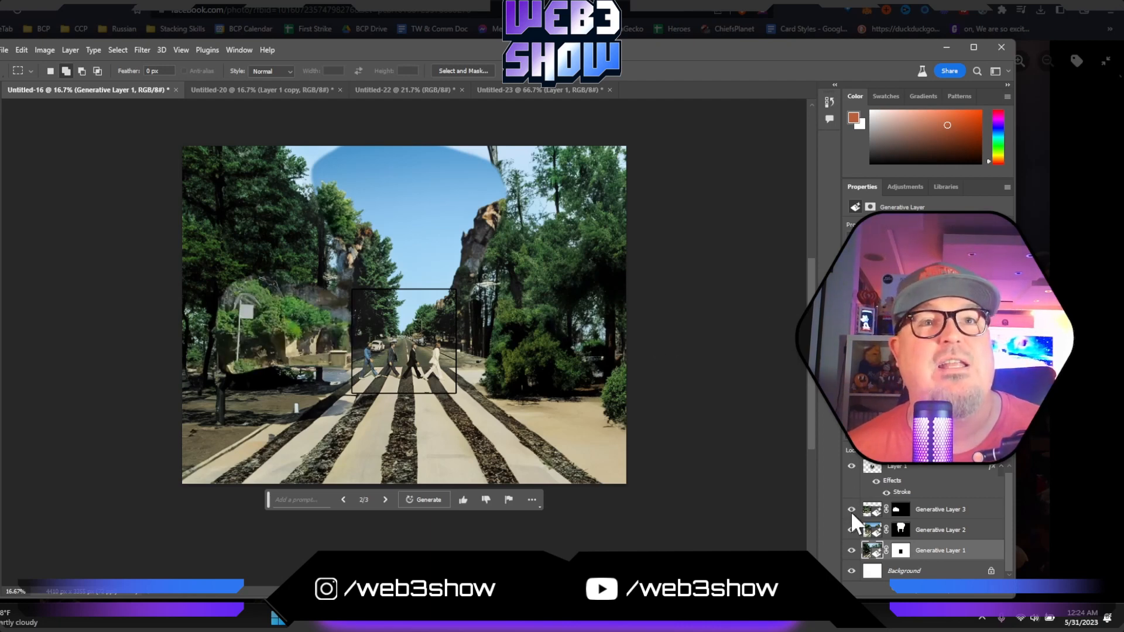
click(851, 509)
click(851, 530)
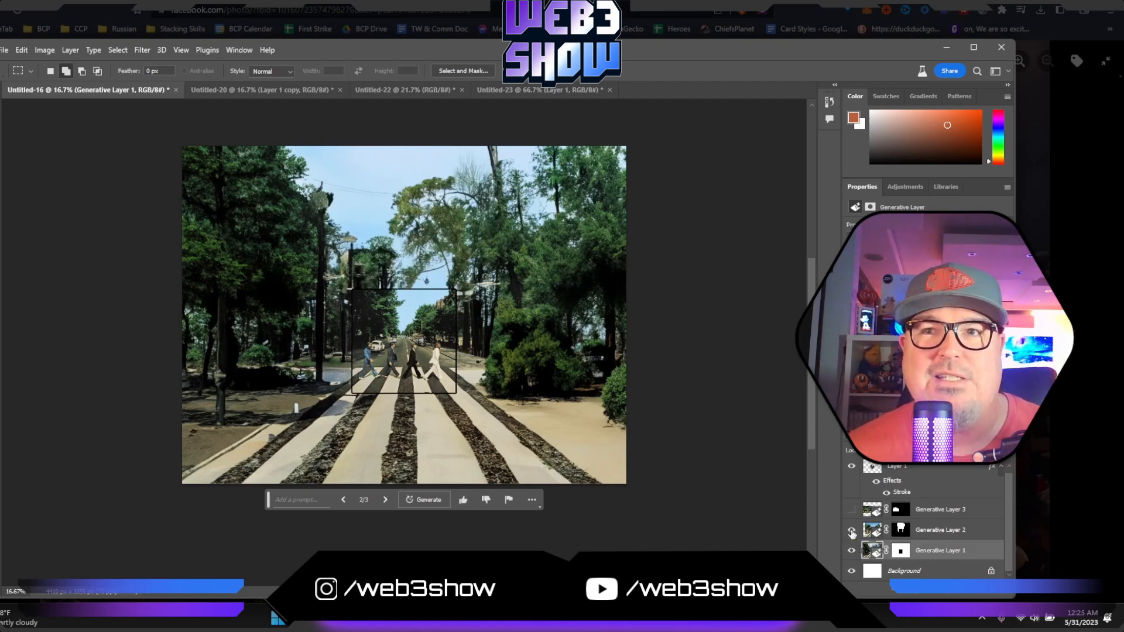
click(852, 531)
click(852, 531)
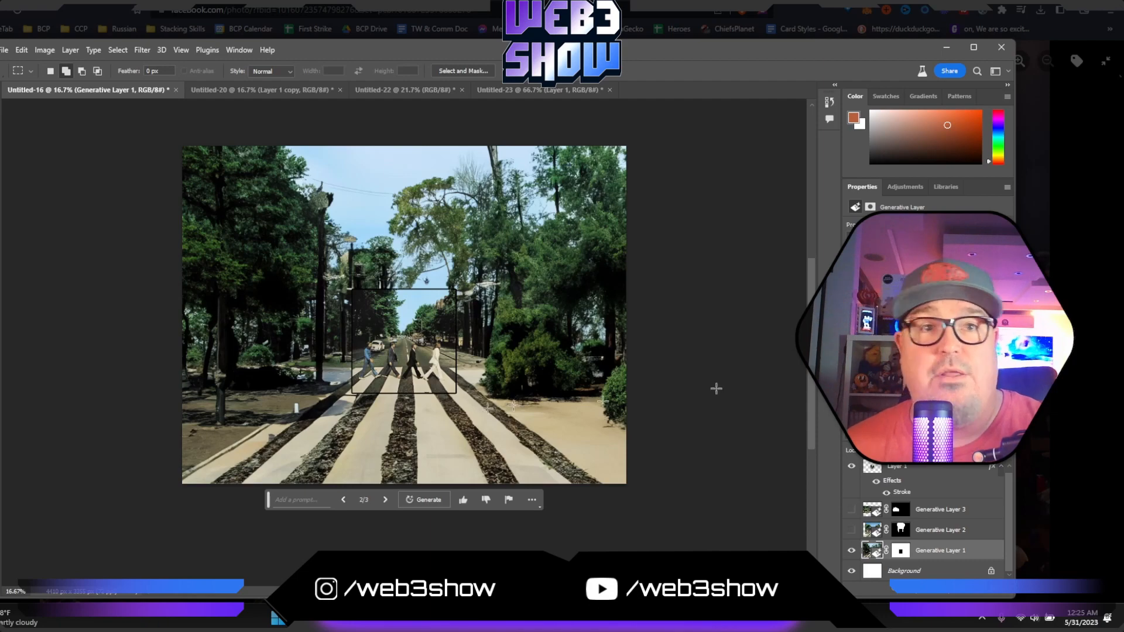
- Switch Generative Layer 1 to its third variation and show Generative Layer 2 over it, checking Generative Layer 3 briefly
click(339, 498)
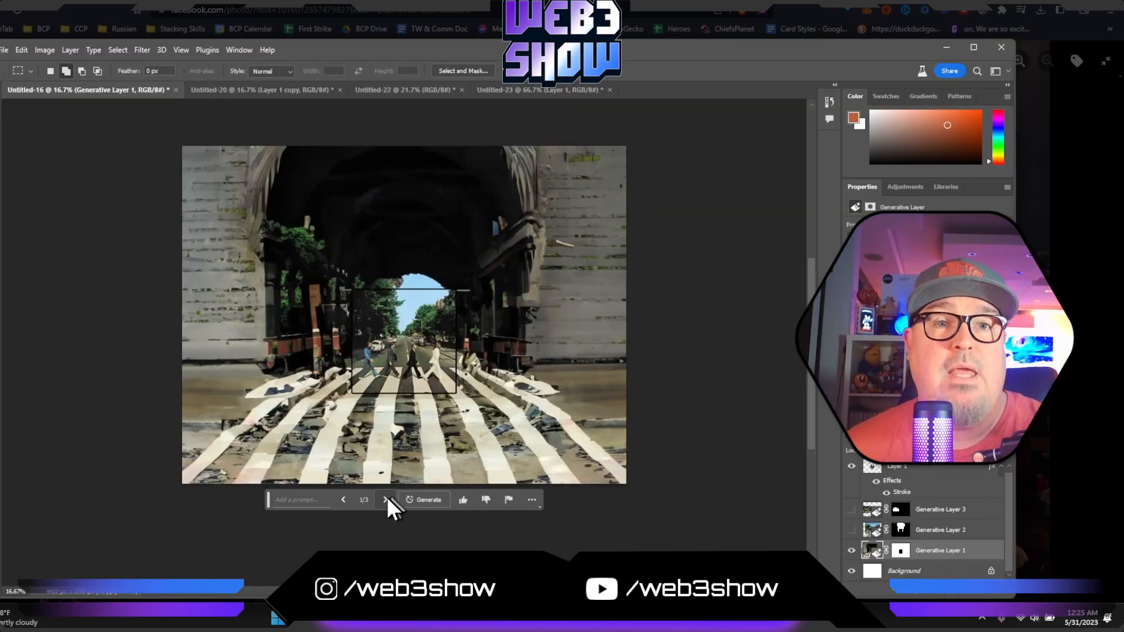
click(387, 499)
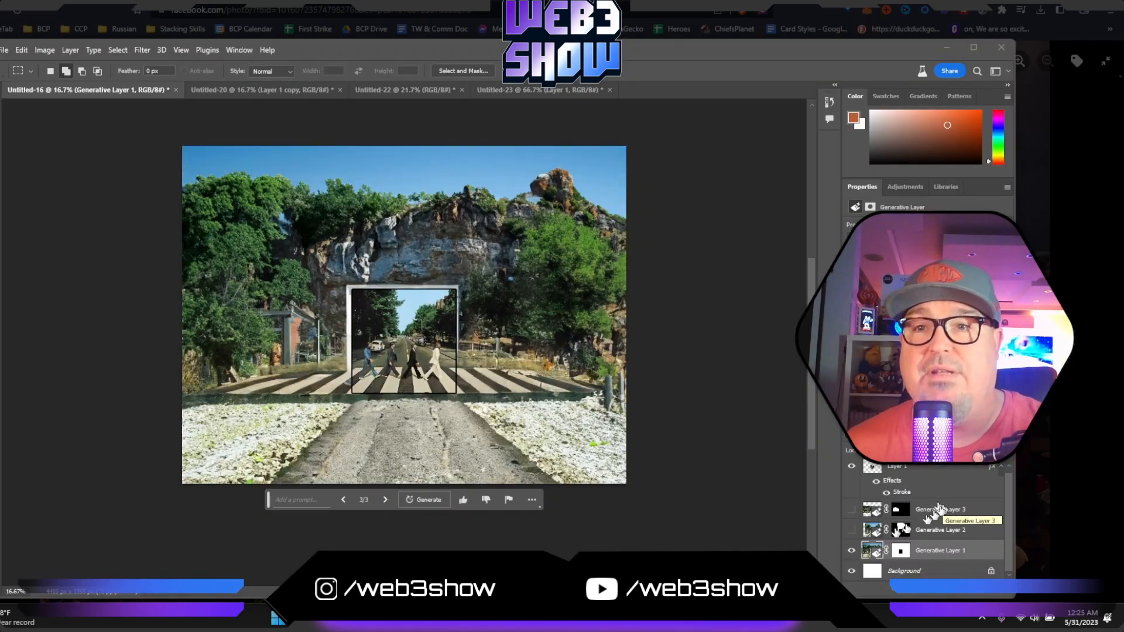
click(851, 531)
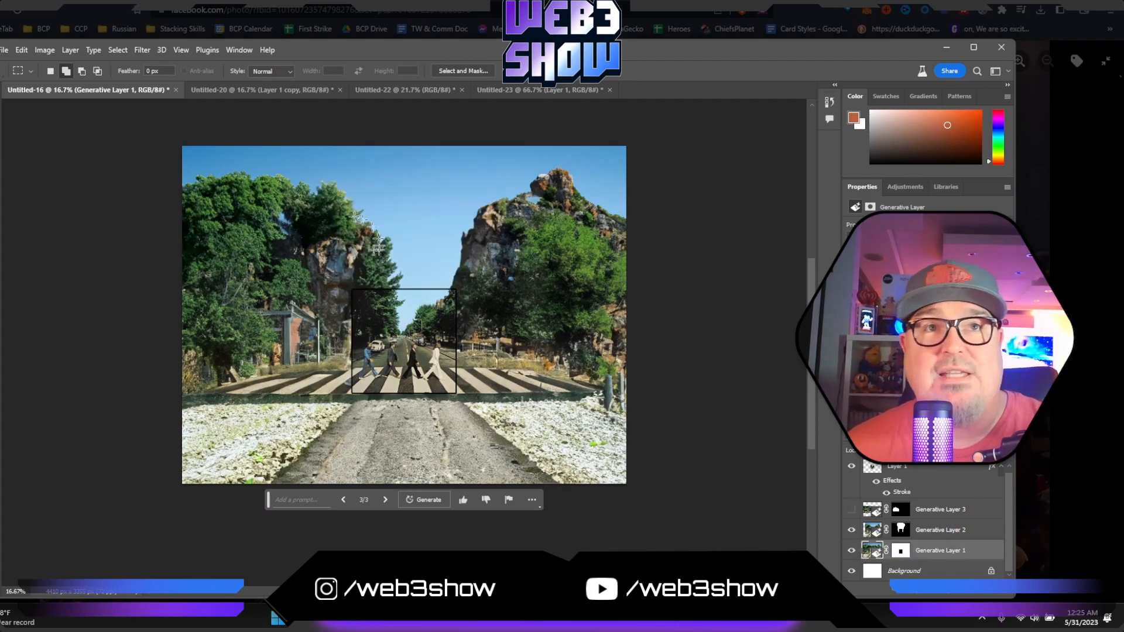
click(852, 510)
click(851, 512)
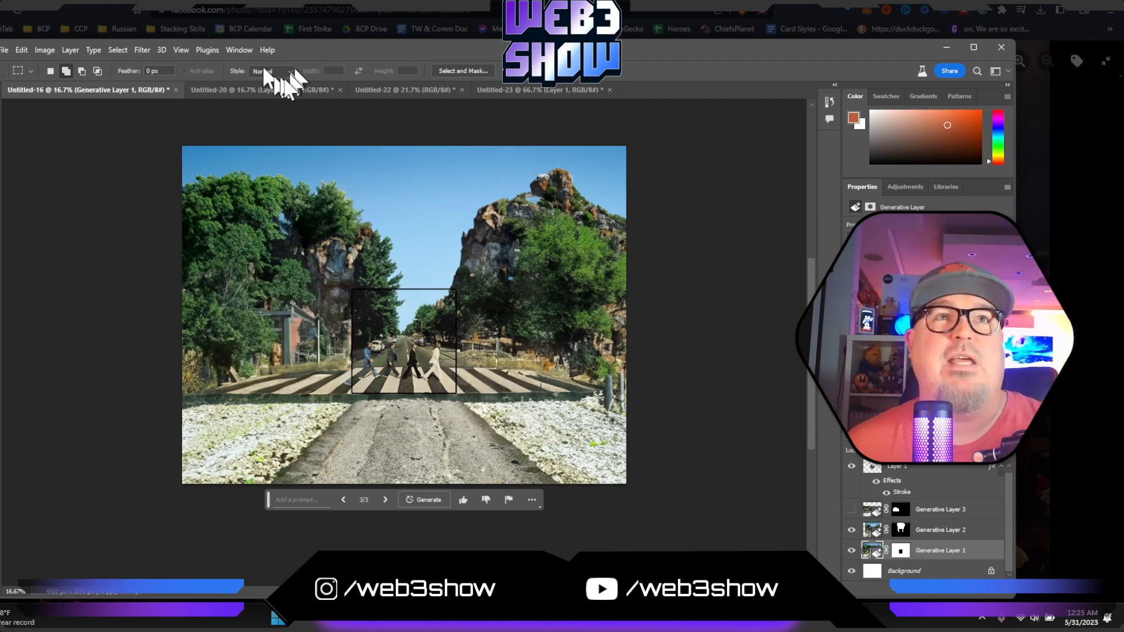
- Open the Untitled-20 document and examine the expanded Born in the U.S.A. cover around its original outline and as a whole
click(257, 92)
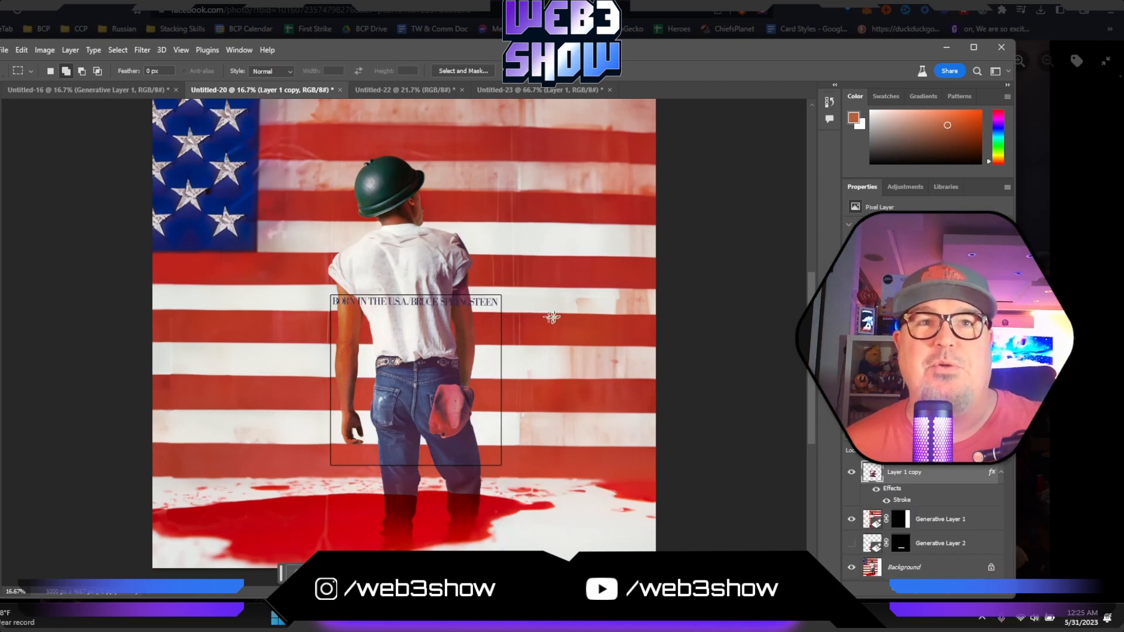
key(ctrl+plus)
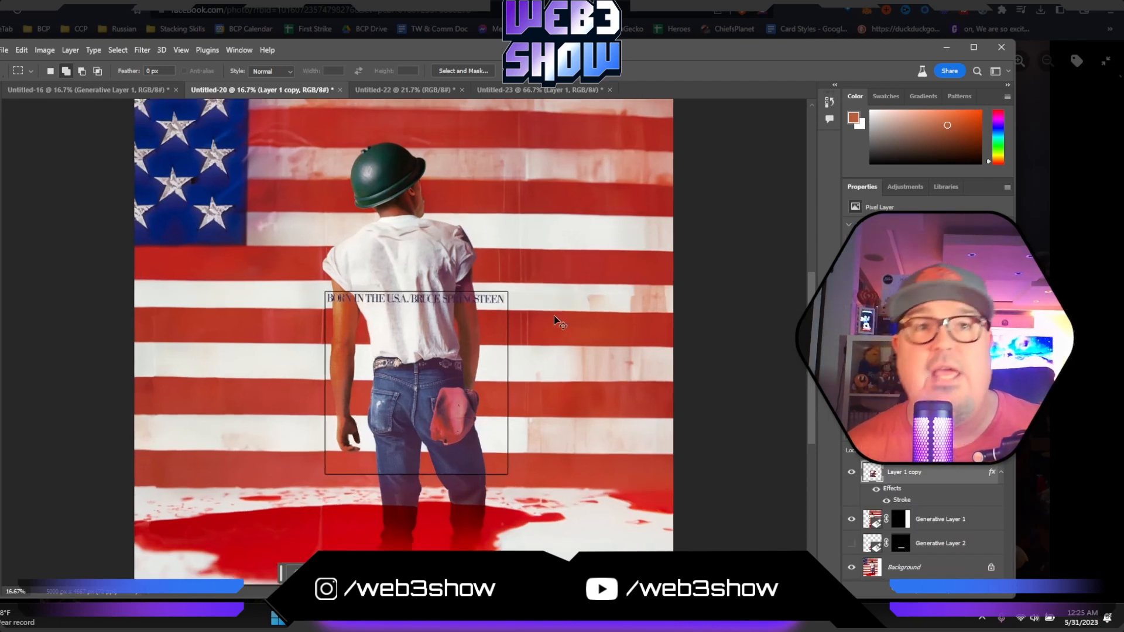
scroll(553, 316, down, 3)
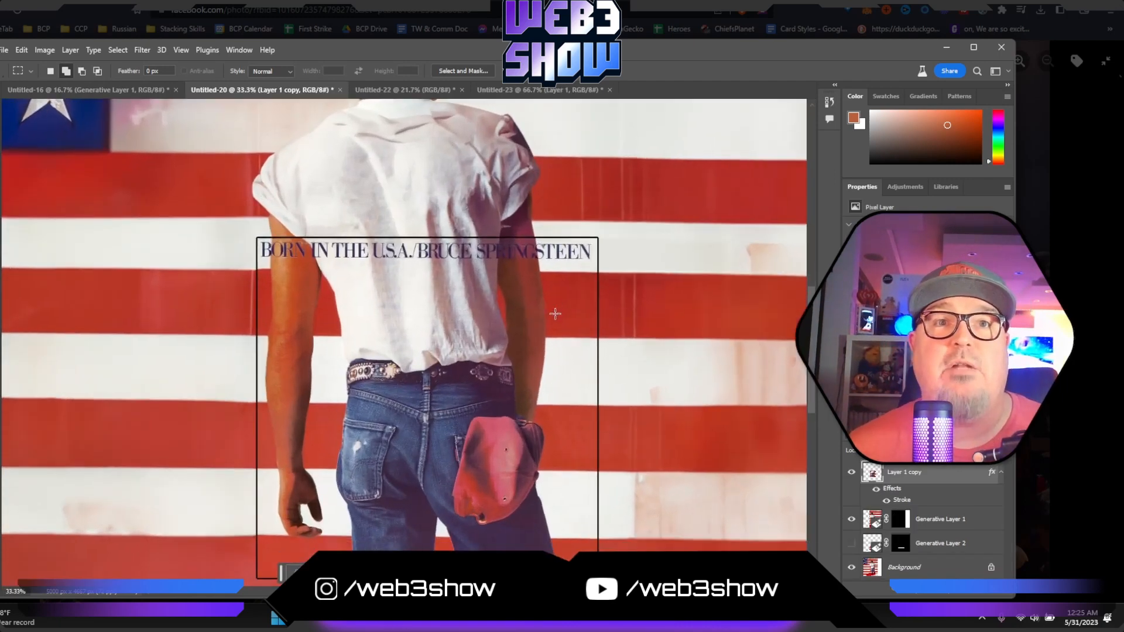
scroll(555, 318, down, 1)
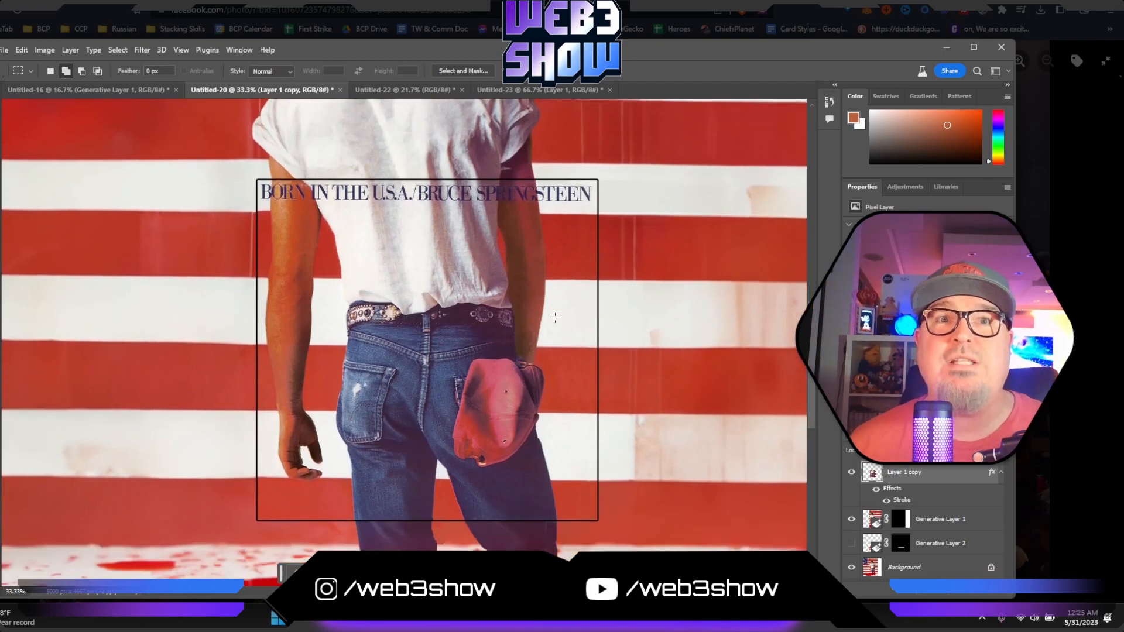
key(ctrl+minus)
key(ctrl+minus)
key(ctrl+minus)
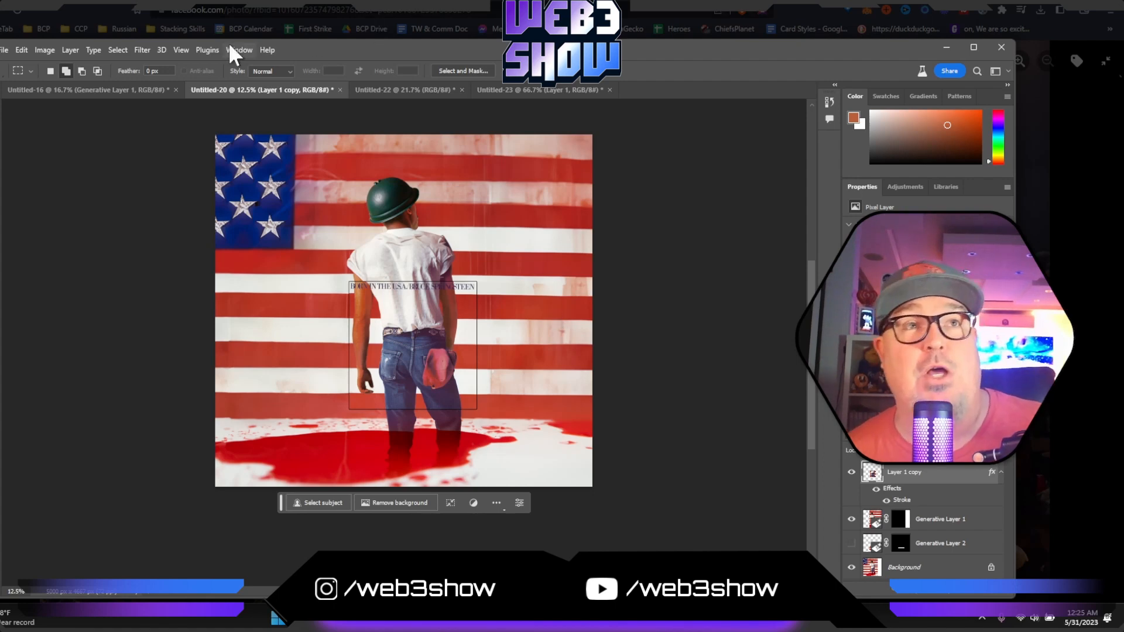
- Revisit the Untitled-16 and Untitled-20 documents, then examine the expanded Poison album cover in Untitled-22
click(110, 87)
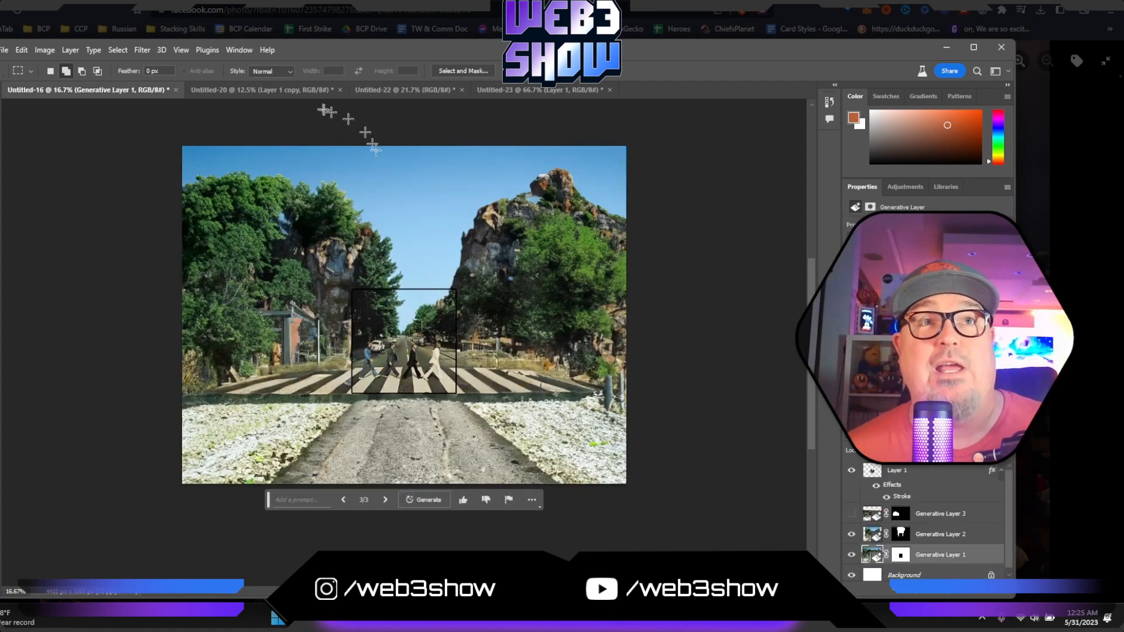
click(268, 87)
click(408, 89)
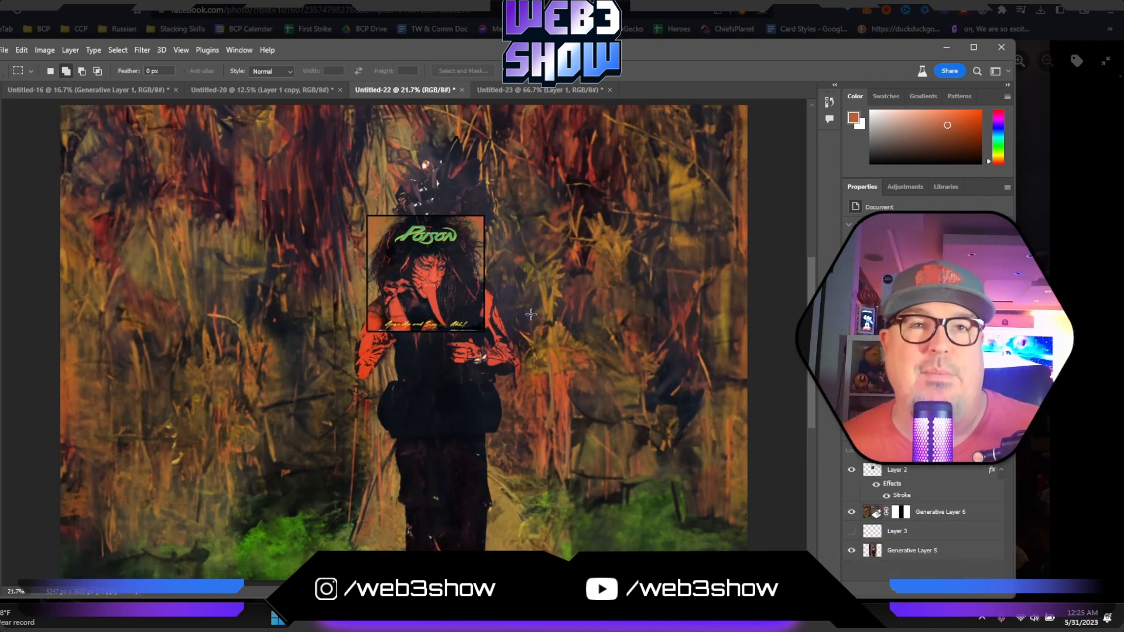
scroll(531, 314, down, 1)
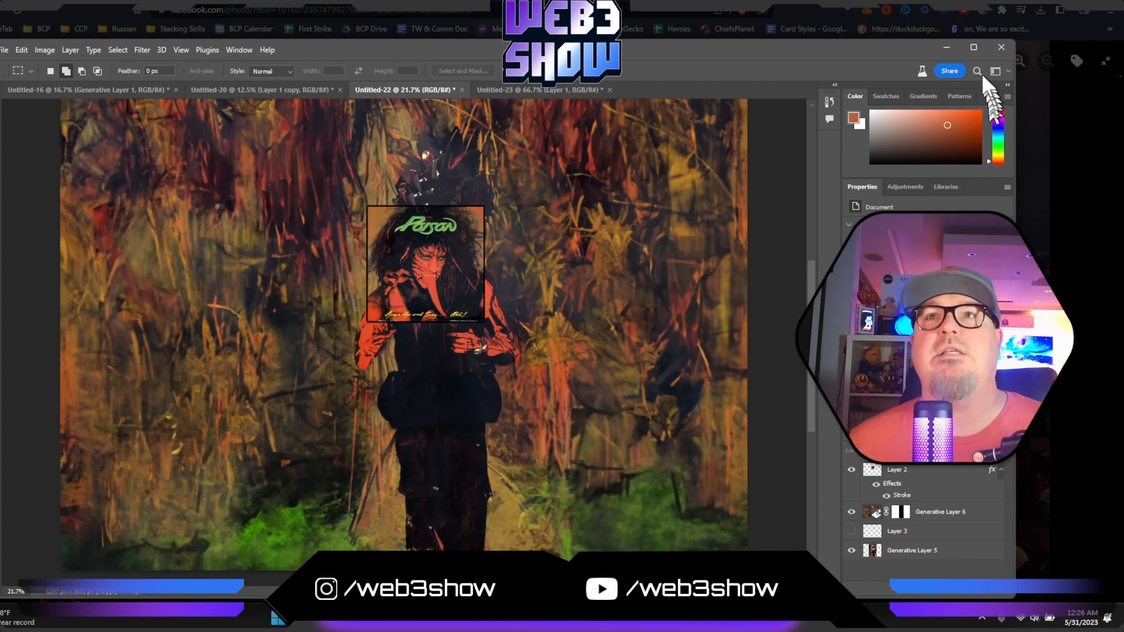
- Minimize Photoshop to reach the Facebook photo viewer and browse the expanded album covers from Sgt. Pepper's through to Weezer
click(950, 49)
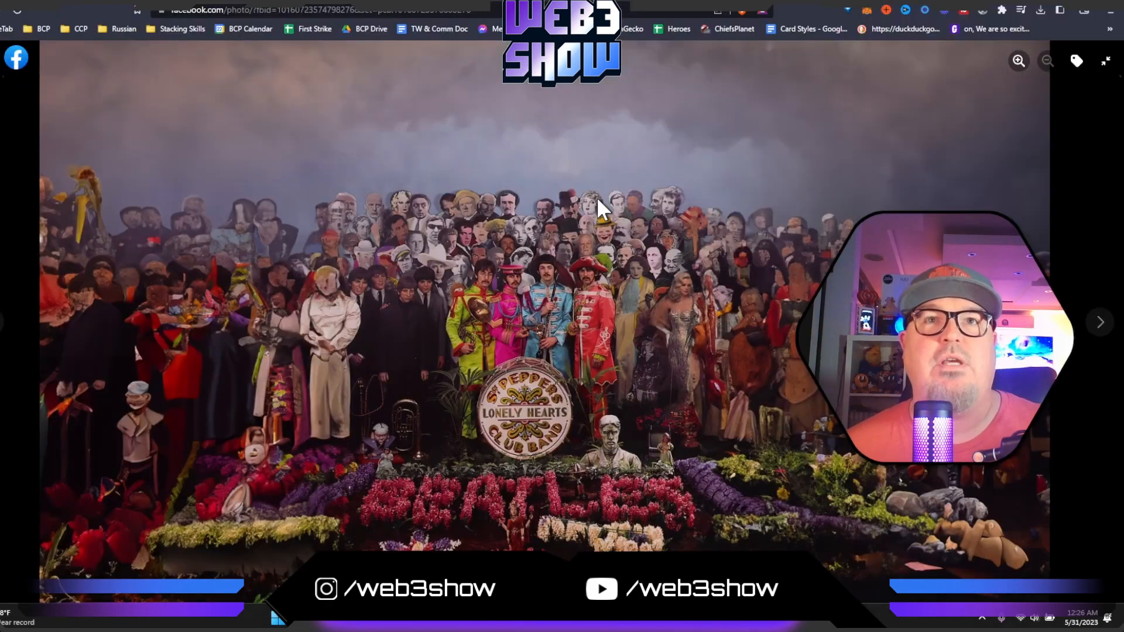
click(1103, 328)
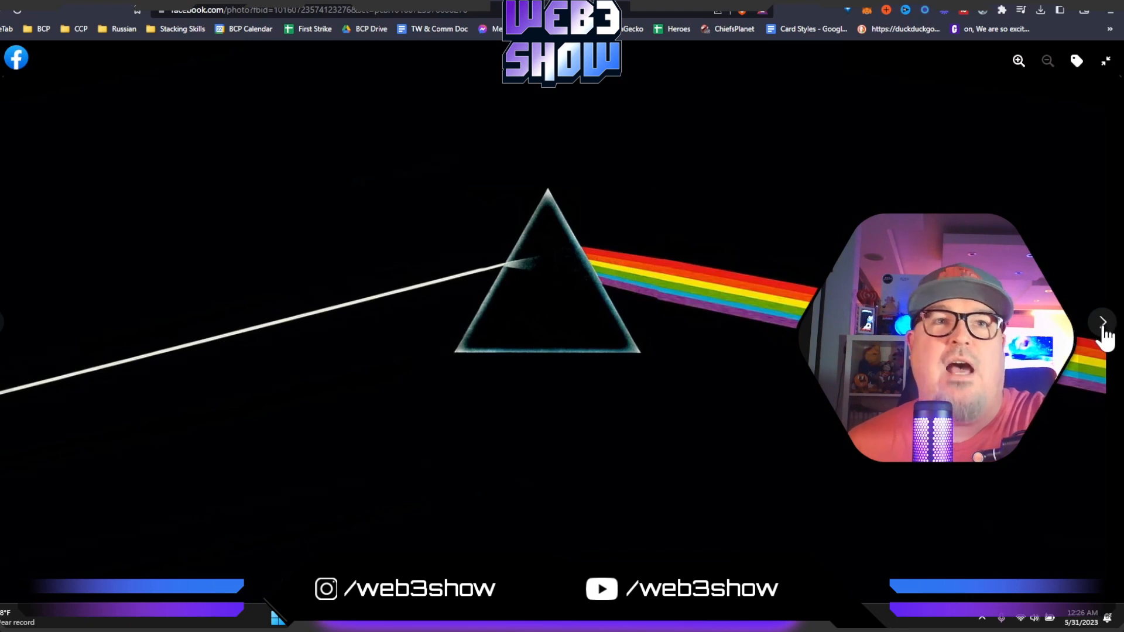
click(1104, 328)
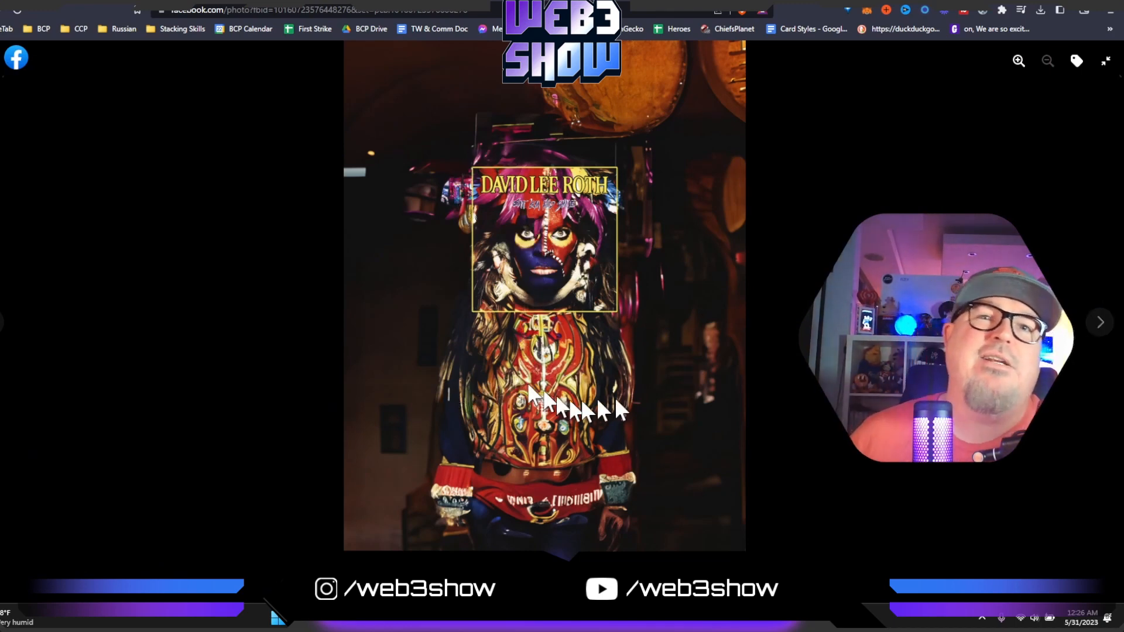
click(1094, 327)
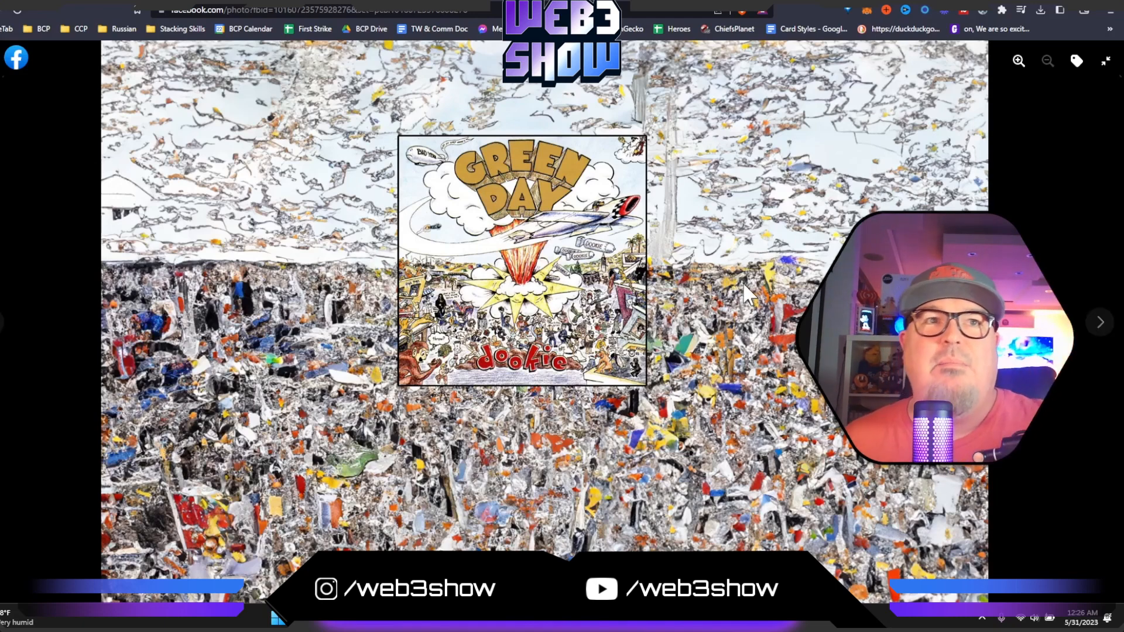
click(1103, 323)
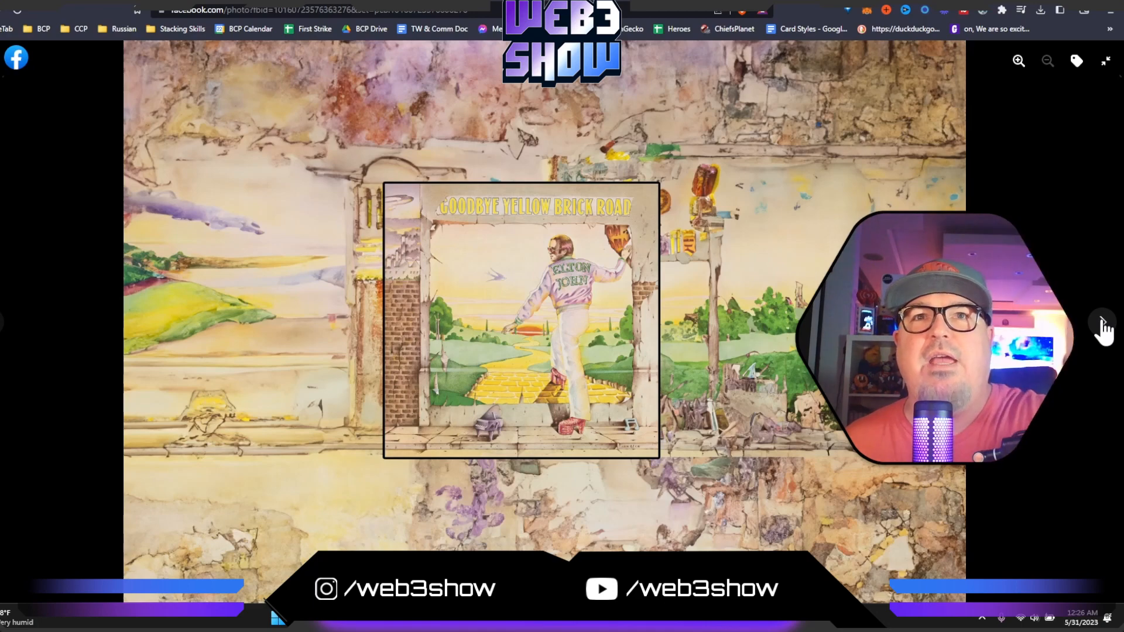
click(1102, 323)
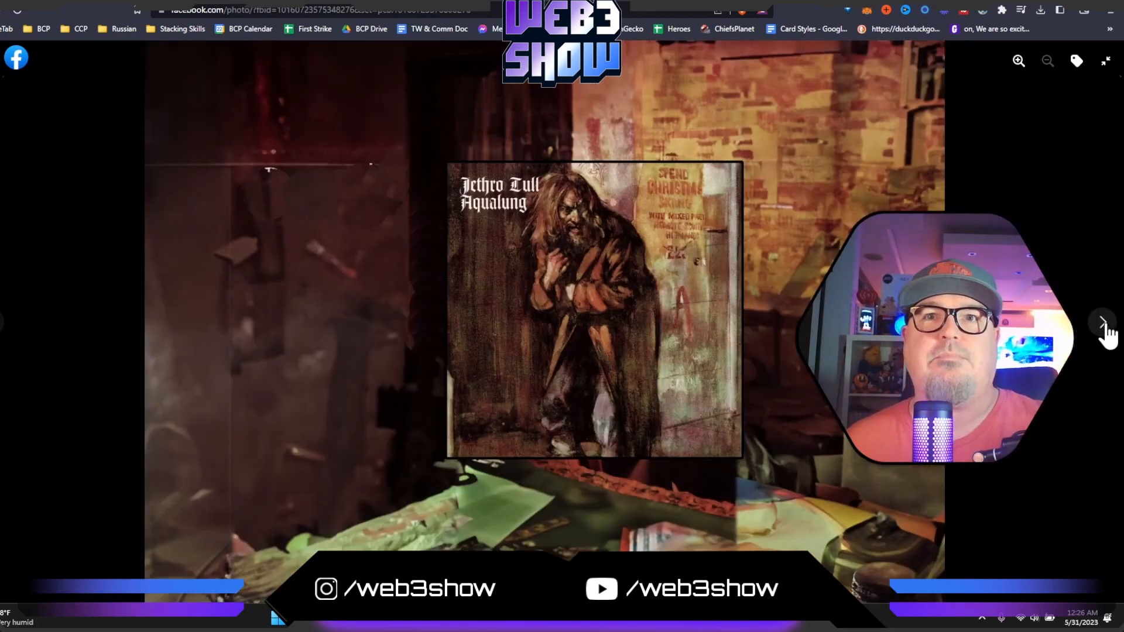
click(1103, 323)
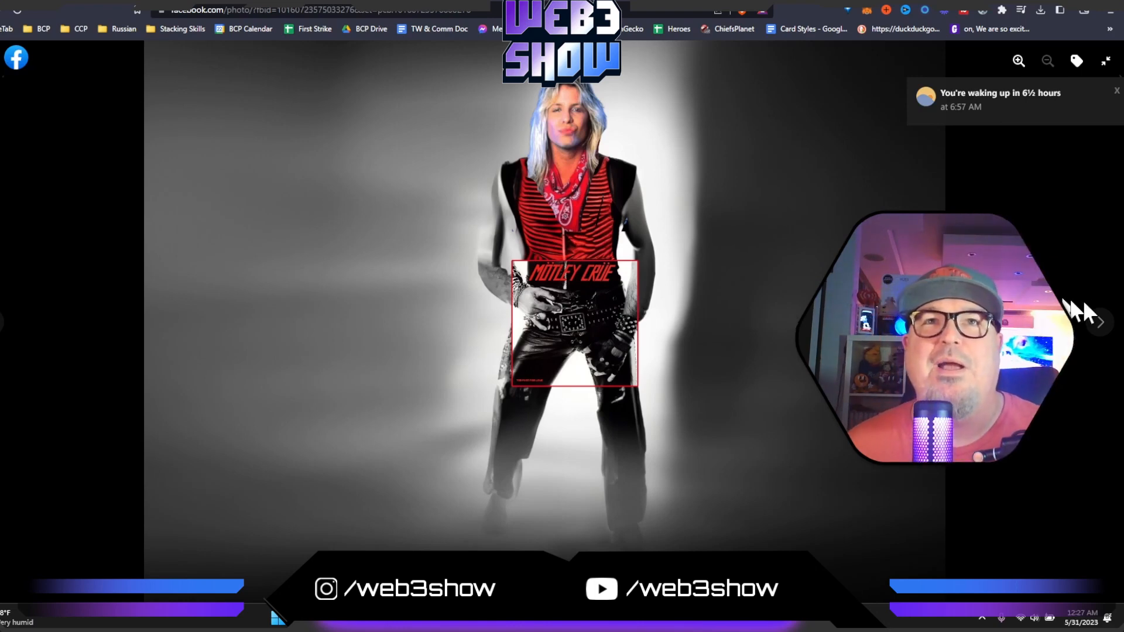
click(1103, 324)
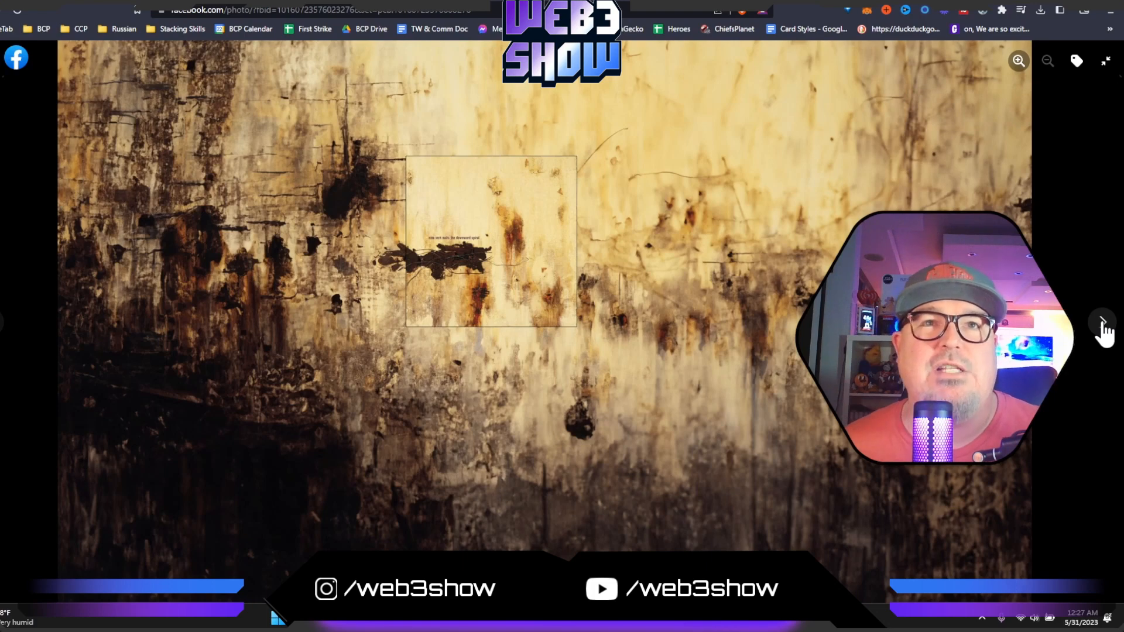
click(1103, 325)
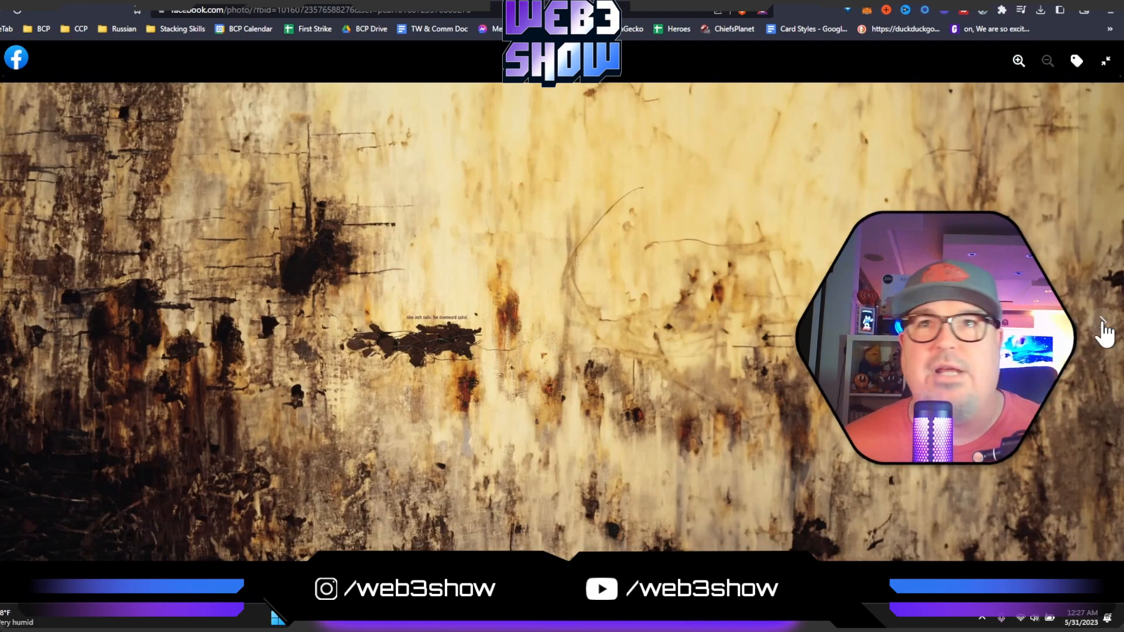
click(1103, 325)
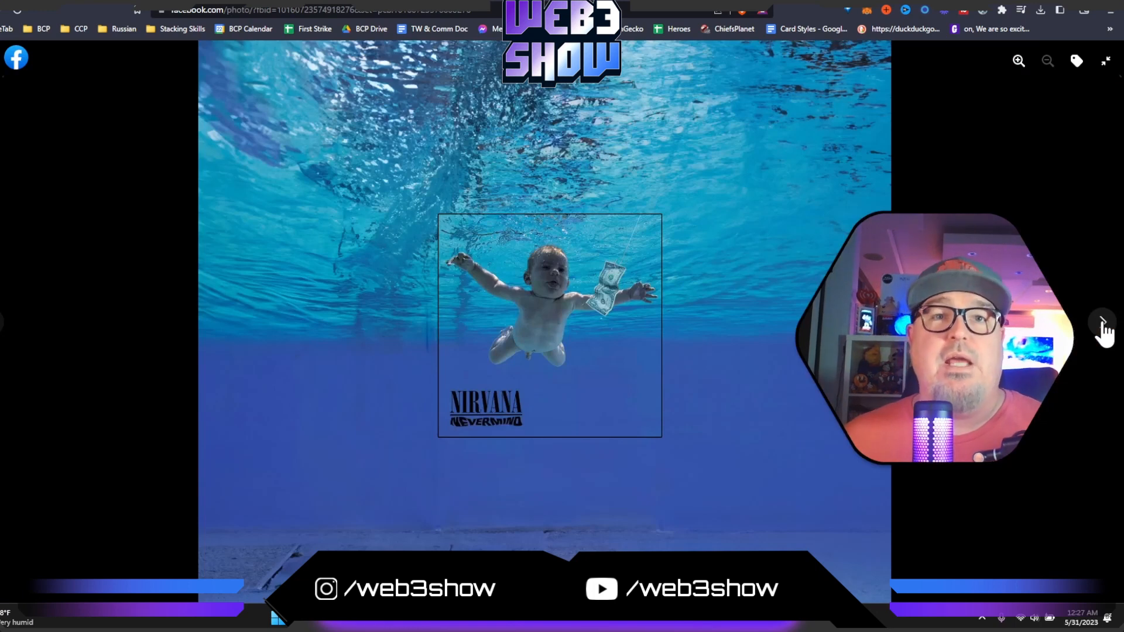
click(1103, 325)
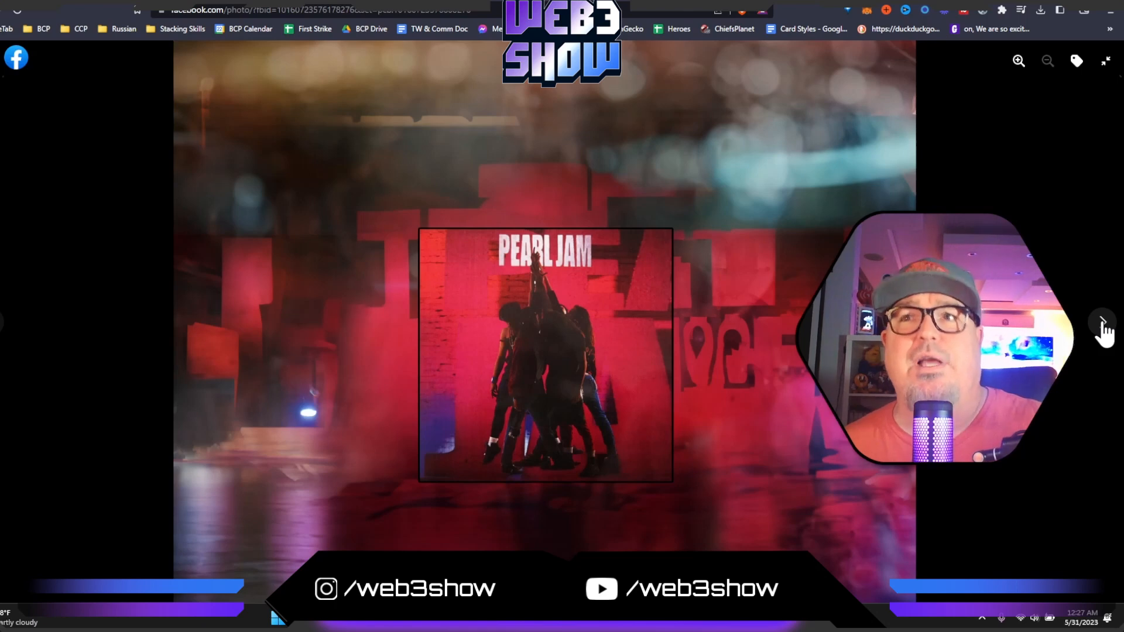
click(1103, 325)
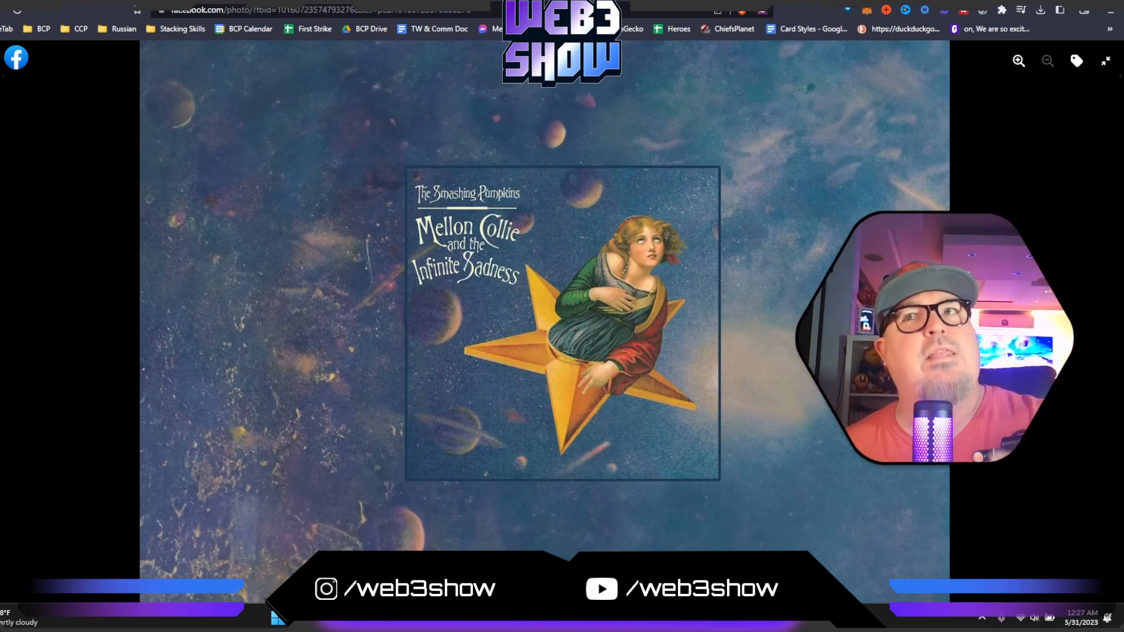
click(1101, 325)
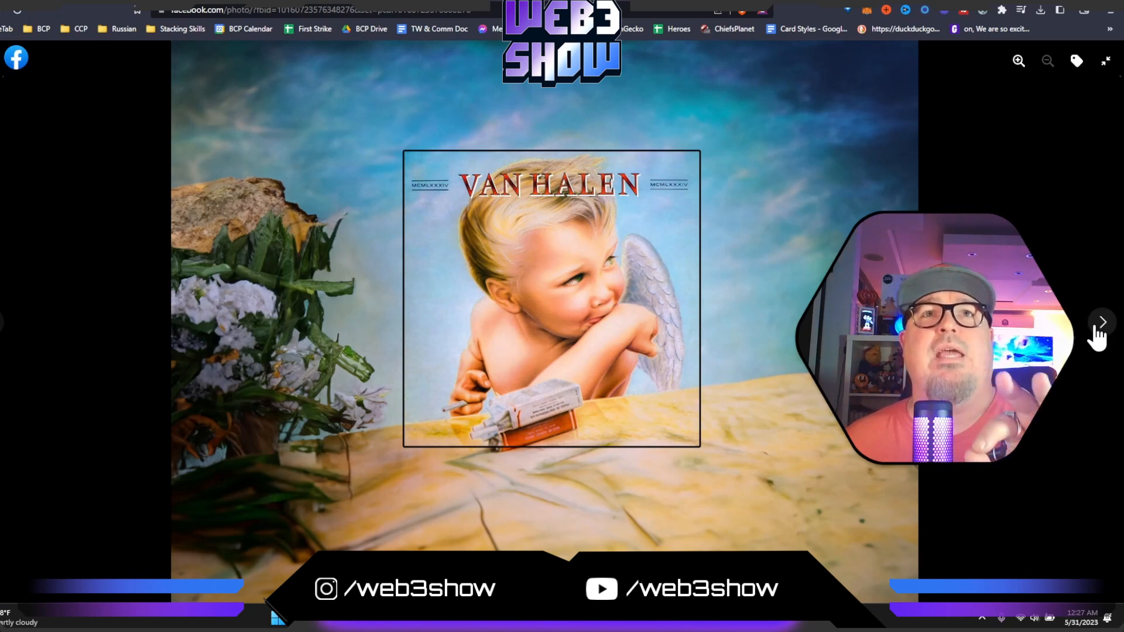
click(1097, 337)
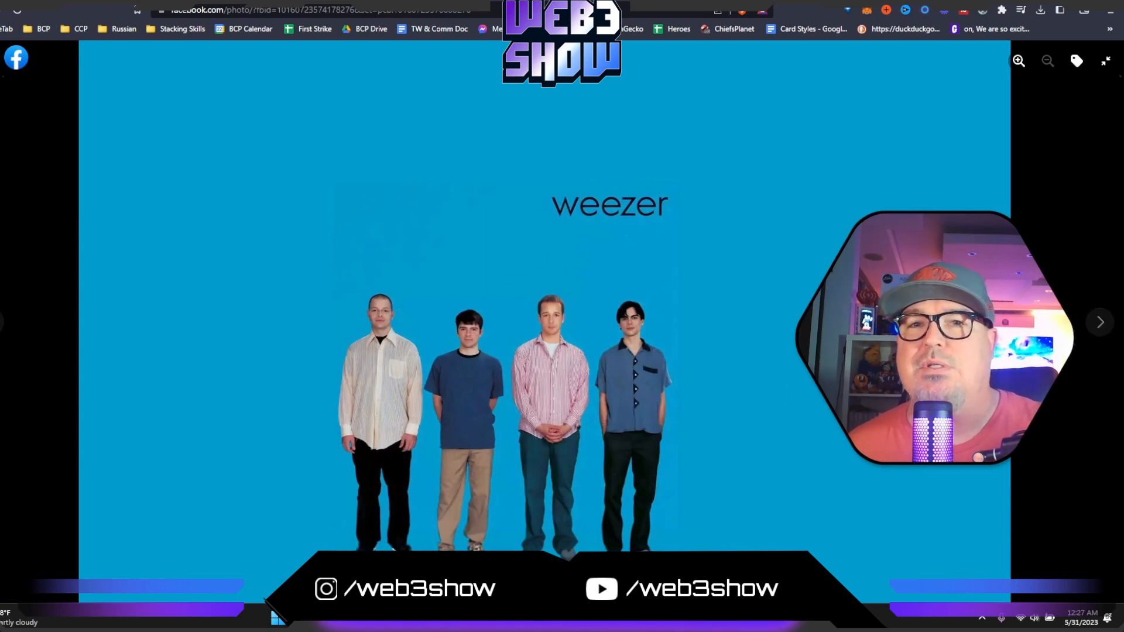
- Continue through the Facebook photo viewer from the Weezer cover past the expanded orange-sky rock landscape cover
click(1105, 327)
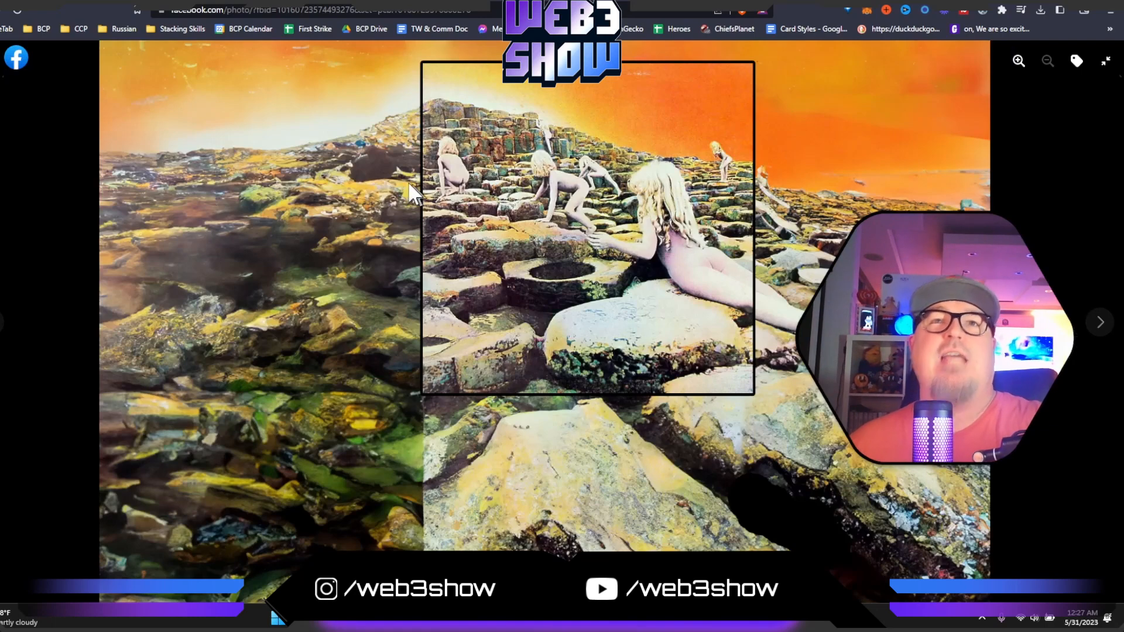
click(1100, 325)
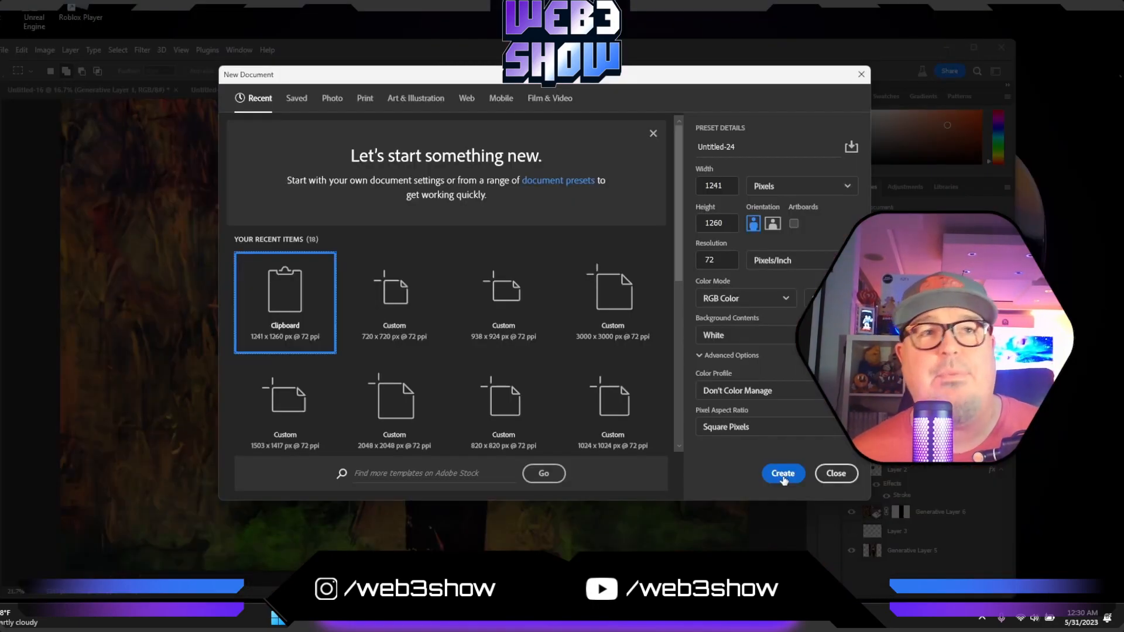
- Create a 1241 x 1260 px document at 72 ppi and paste in the Red Hot Chili Peppers Blood Sugar Sex Magik cover
click(783, 473)
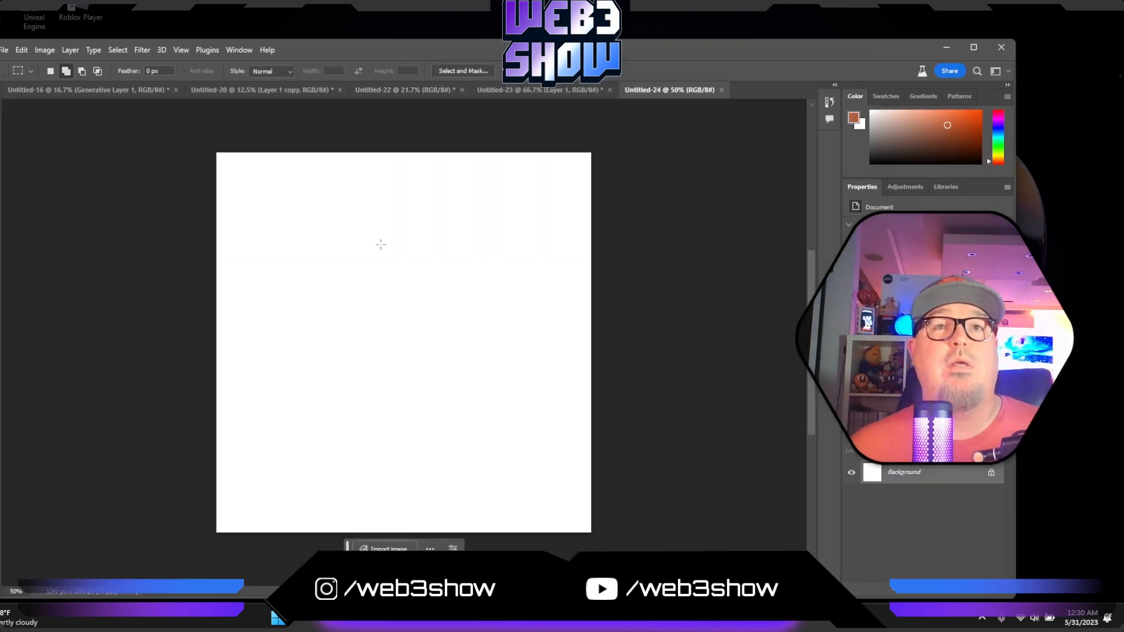
key(ctrl+v)
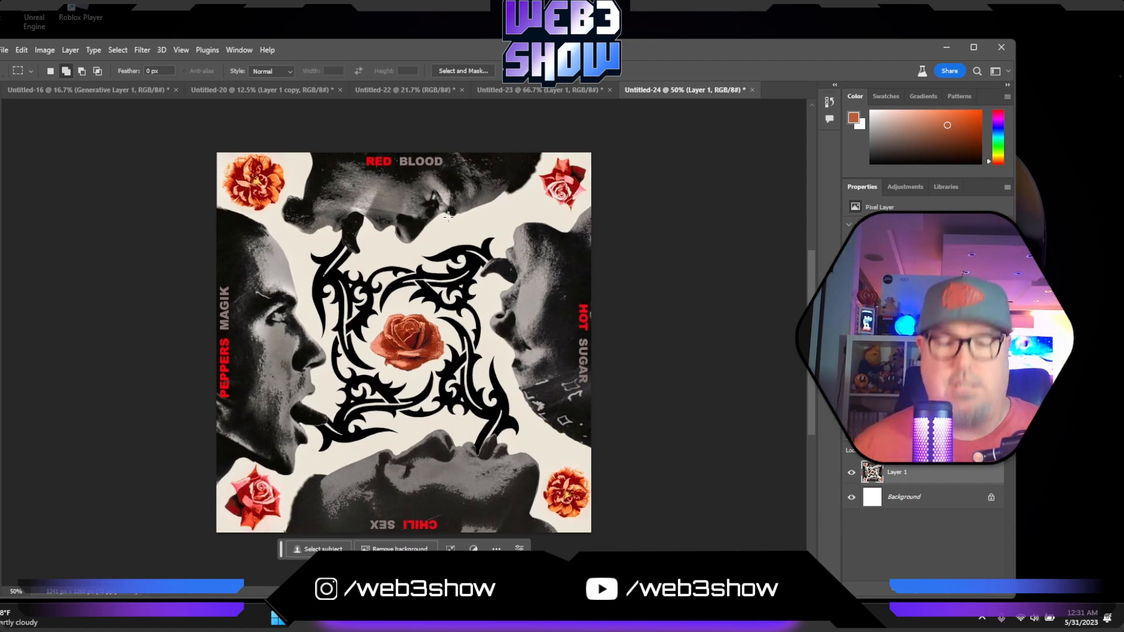
- Extend the canvas with the Crop tool on the cover's left side by about half the cover's width
key(ctrl+minus)
key(ctrl+minus)
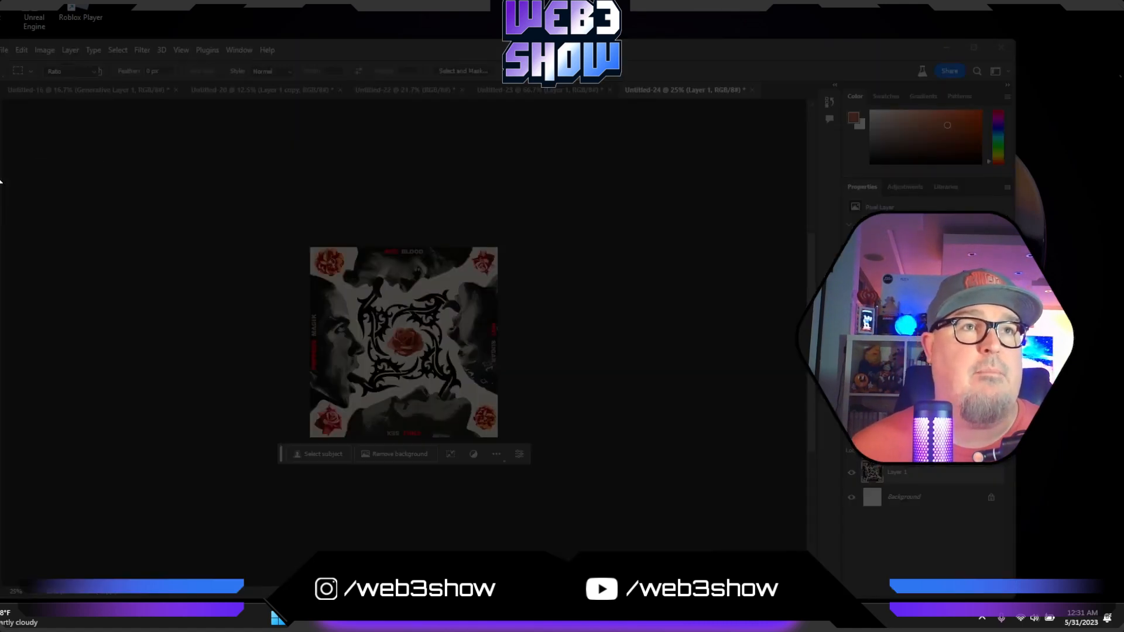
click(1, 175)
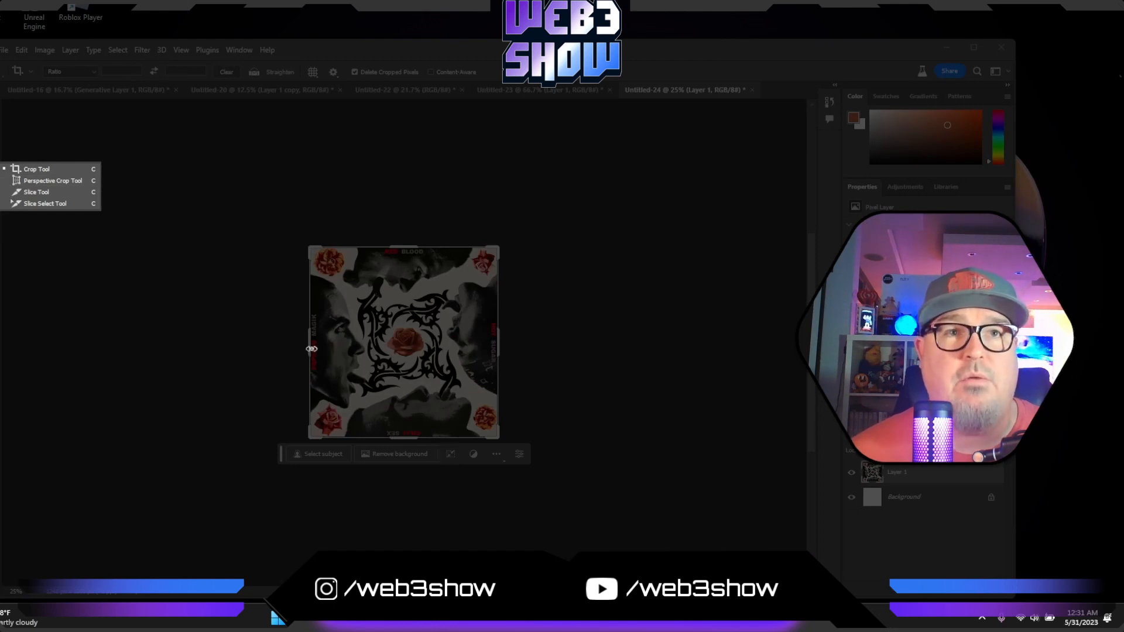
drag(309, 348, 262, 346)
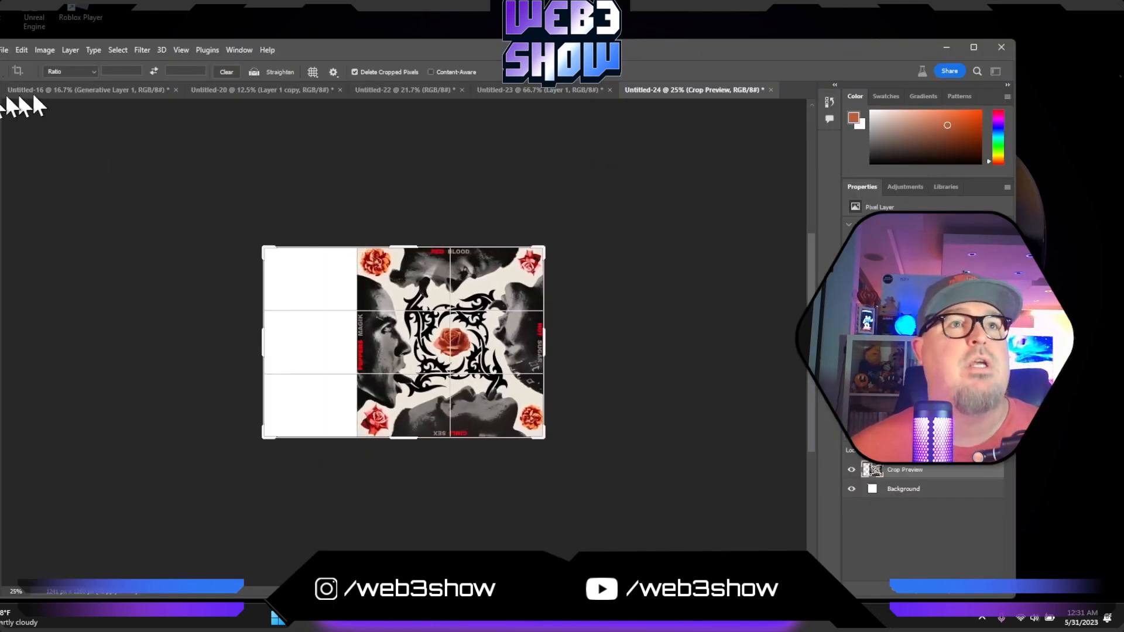
click(1, 133)
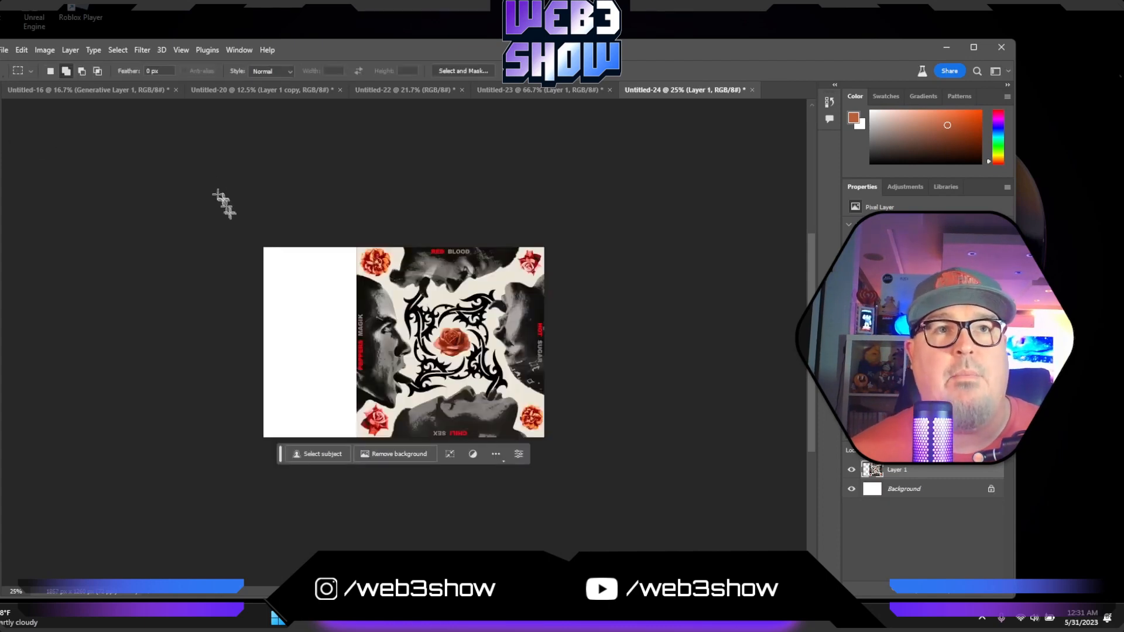
- Select the blank left strip plus a slim overlap of the cover and run Generative Fill with an empty prompt
drag(261, 249, 384, 448)
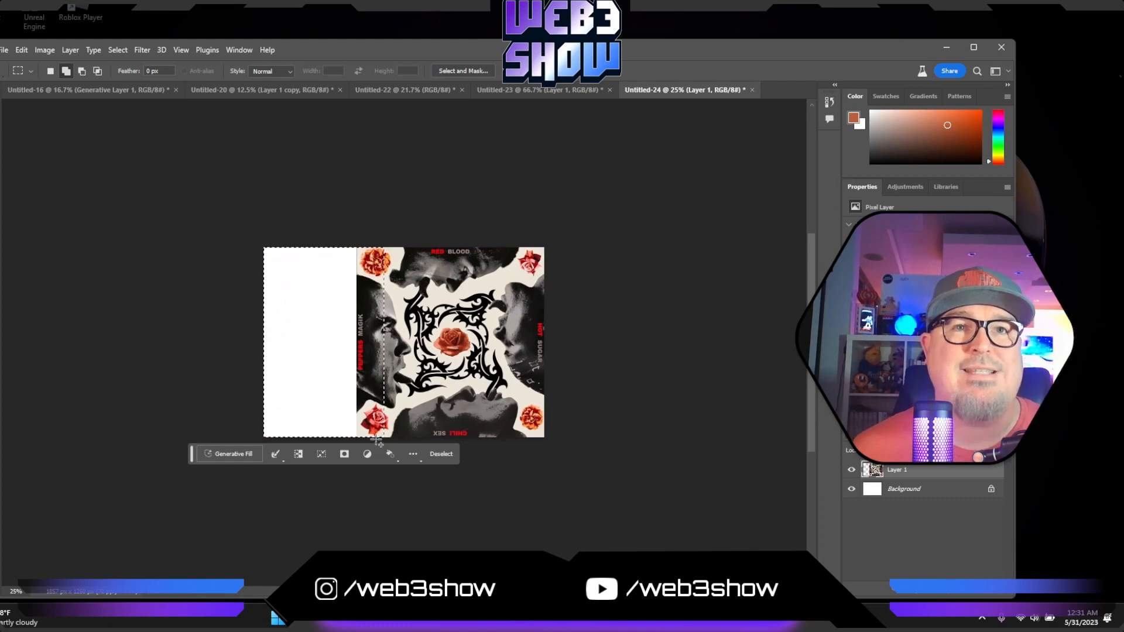
click(233, 455)
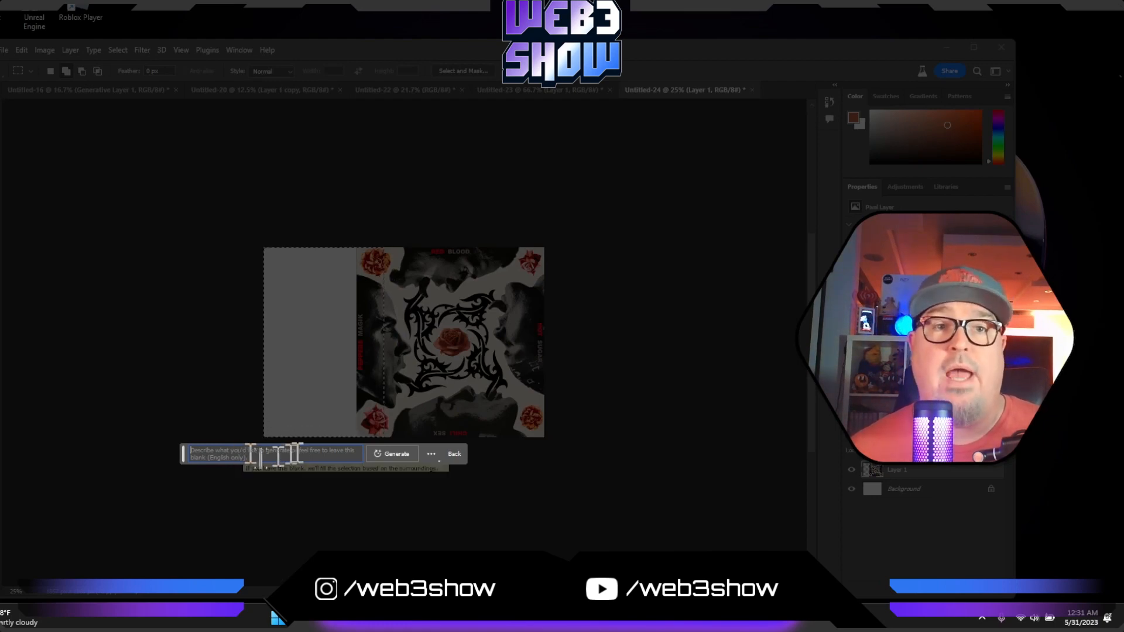
click(392, 455)
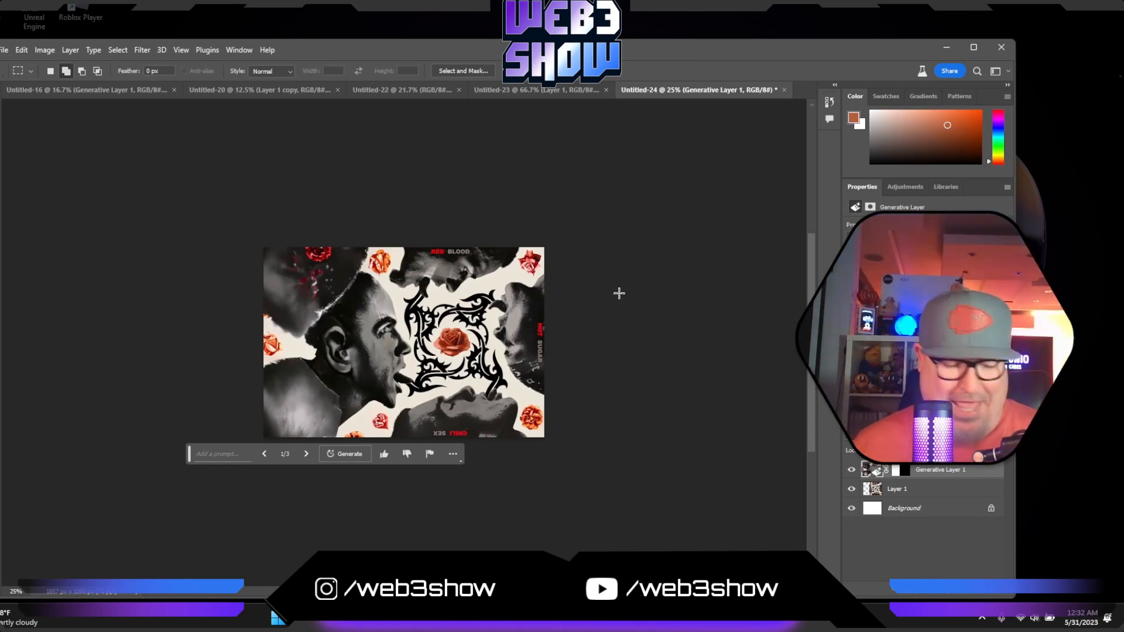
- Inspect the filled left side up close, and extend the canvas on the right by about half the original cover's width
key(ctrl+plus)
key(ctrl+plus)
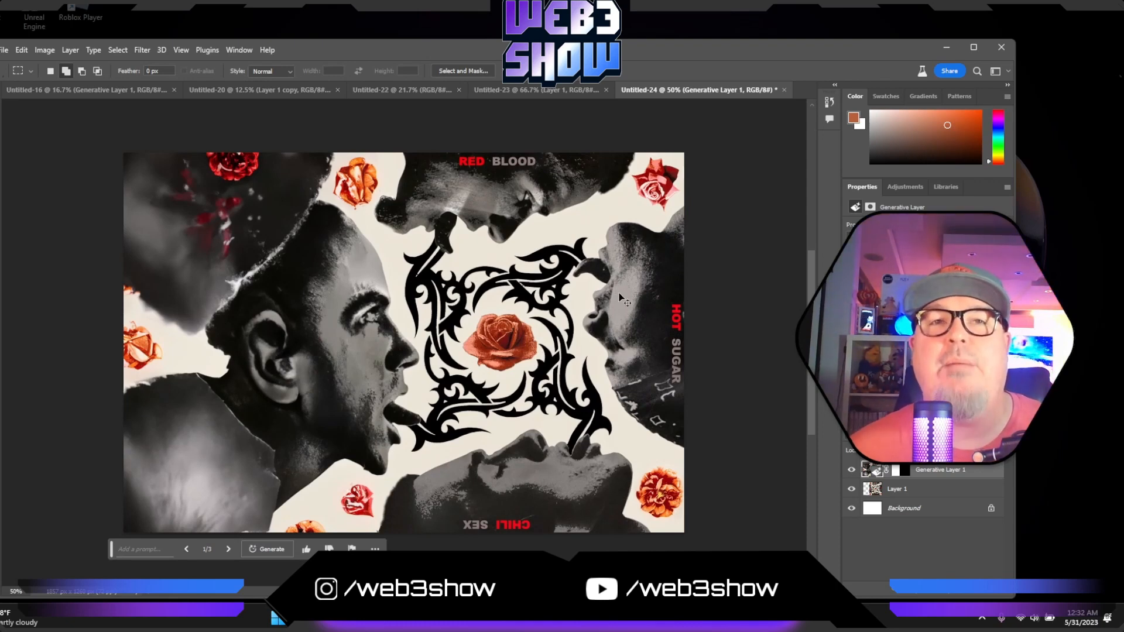
key(ctrl+minus)
key(ctrl+minus)
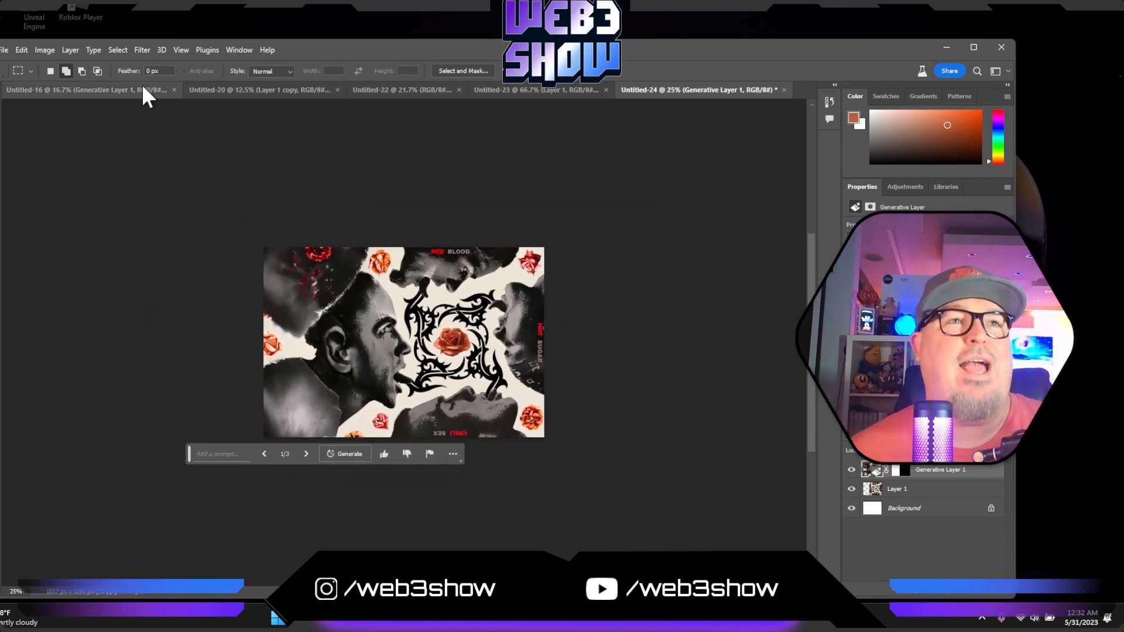
key(c)
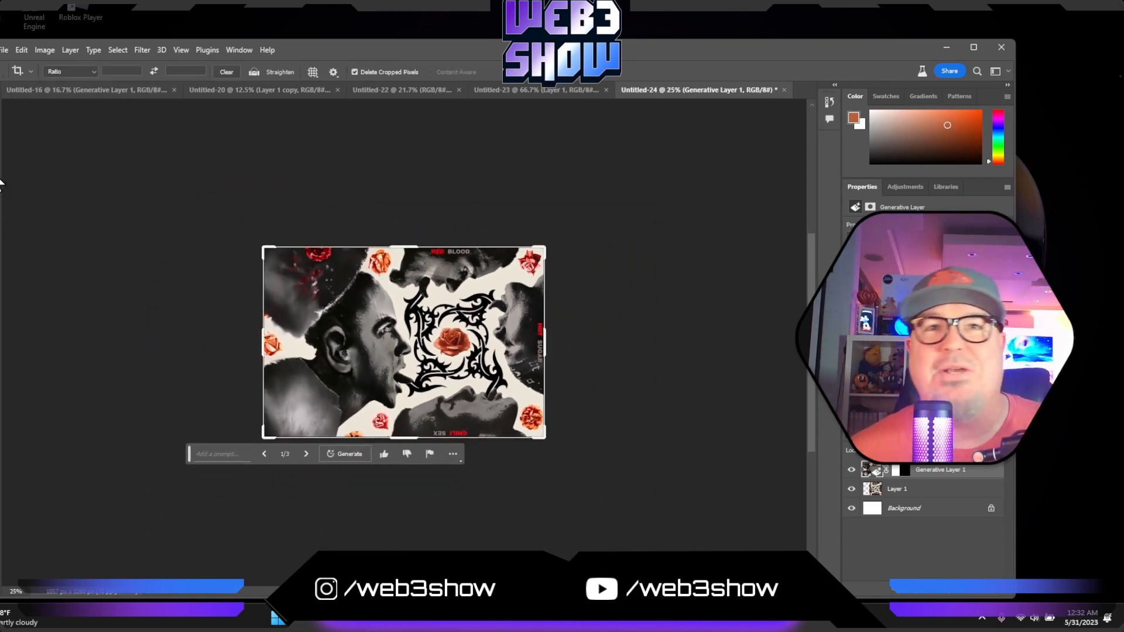
drag(548, 337, 595, 343)
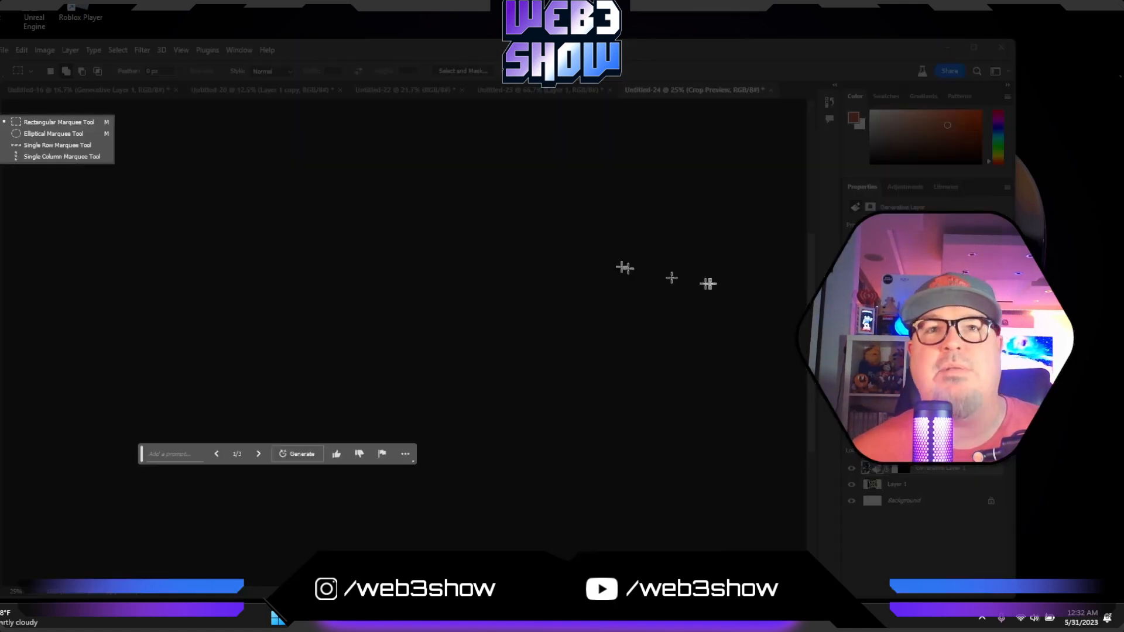
- Run Generative Fill without a prompt on the blank right strip plus a slim overlap, and switch to the third variation
drag(622, 228, 469, 462)
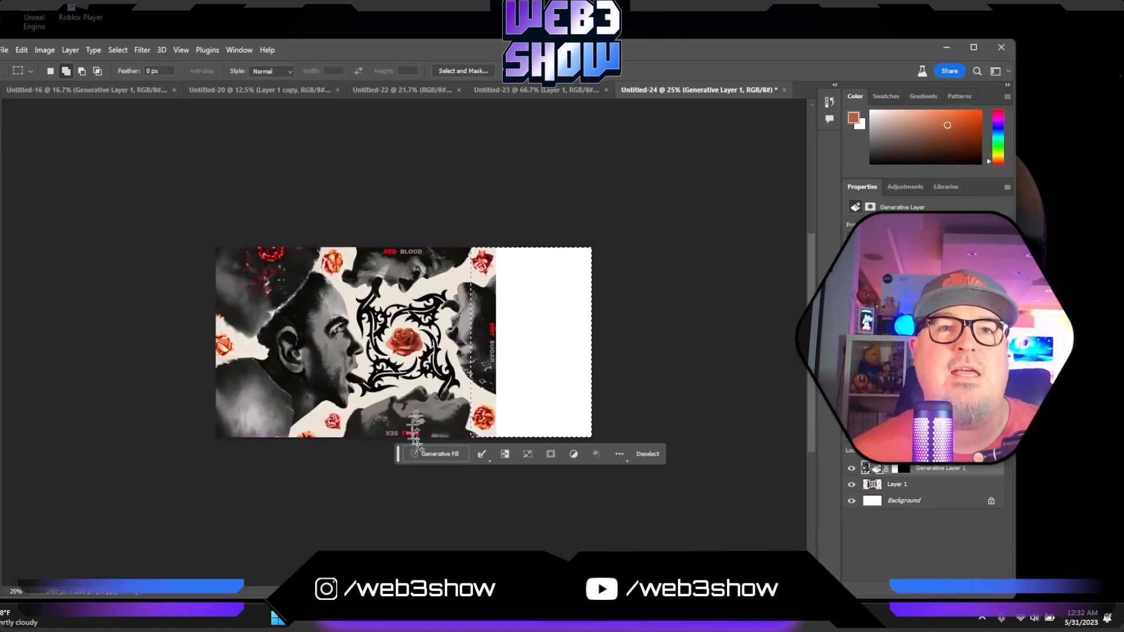
click(438, 454)
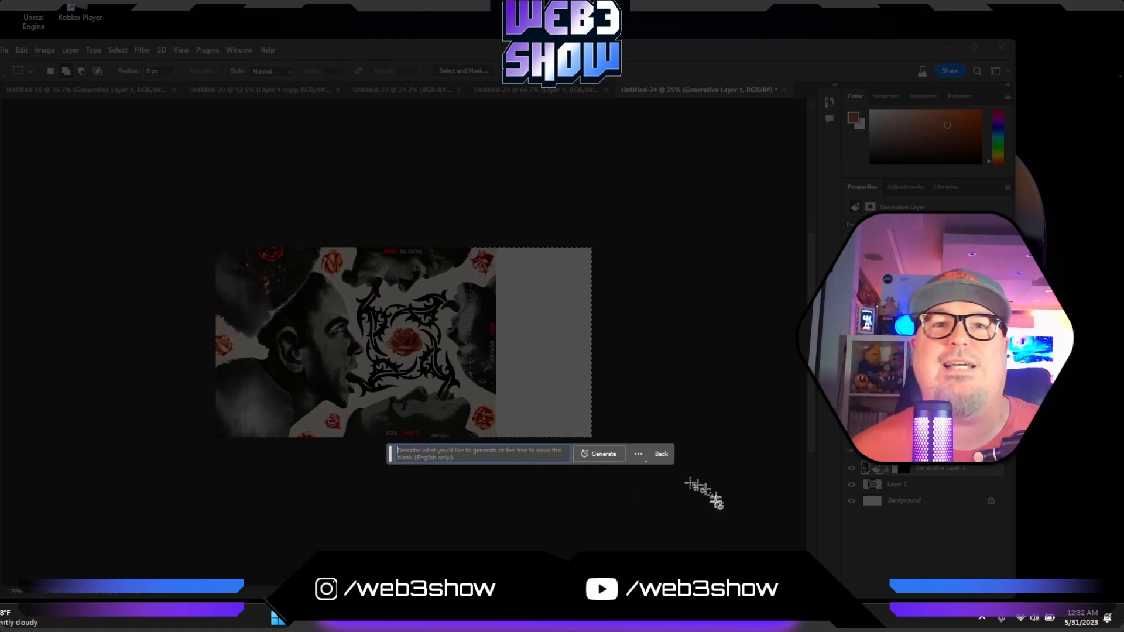
click(598, 455)
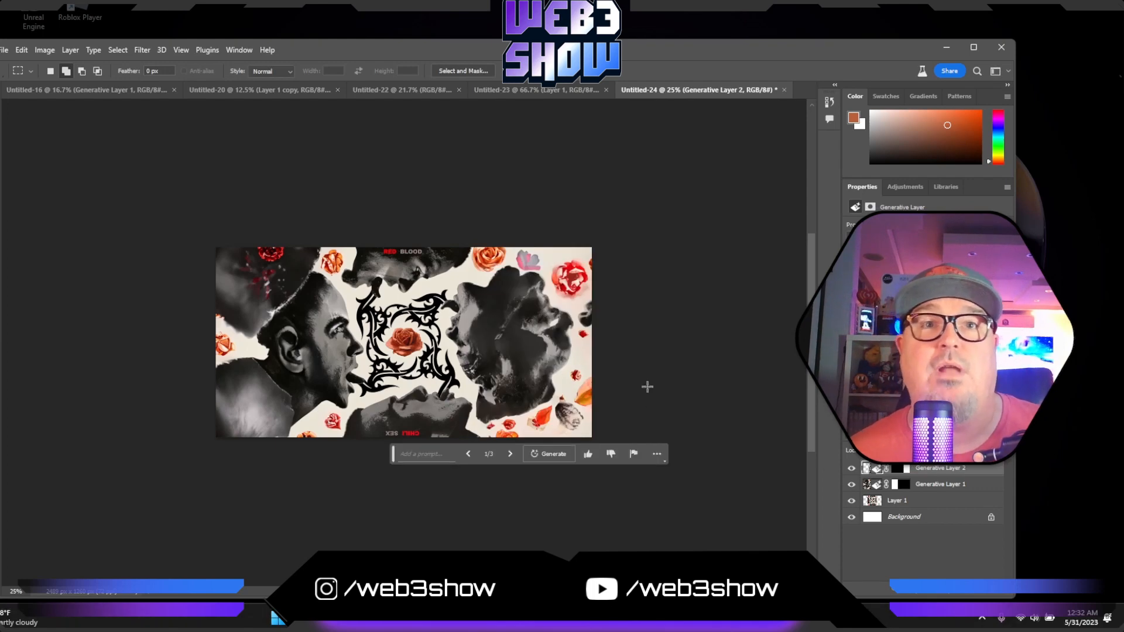
click(509, 454)
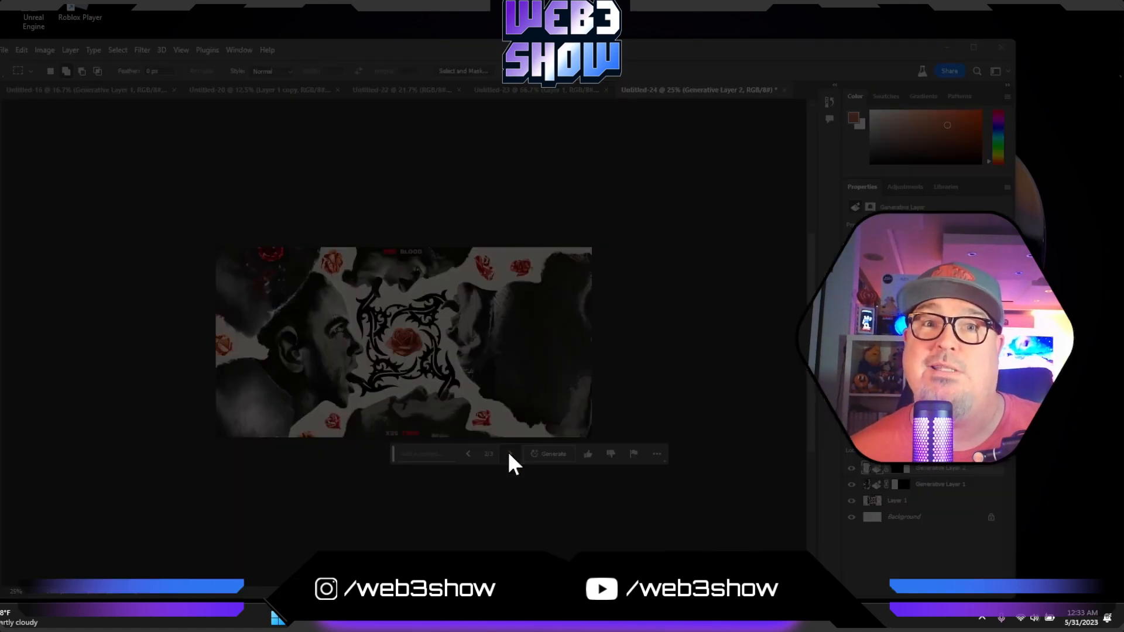
click(510, 455)
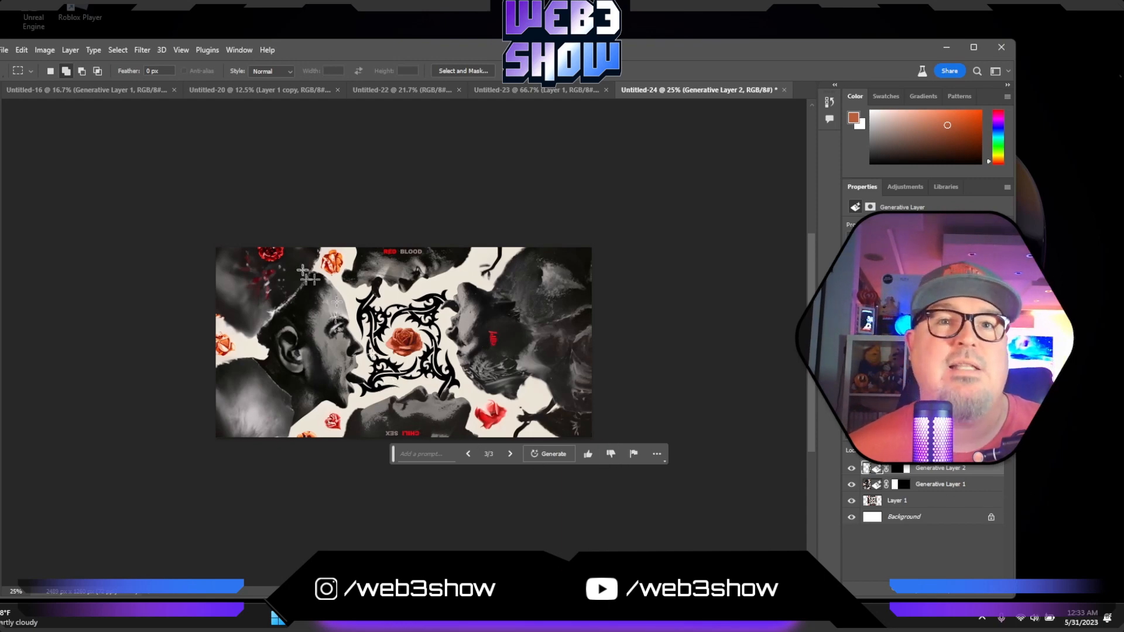
- Extend the canvas above the artwork with the Crop tool by about half the original cover's height
key(c)
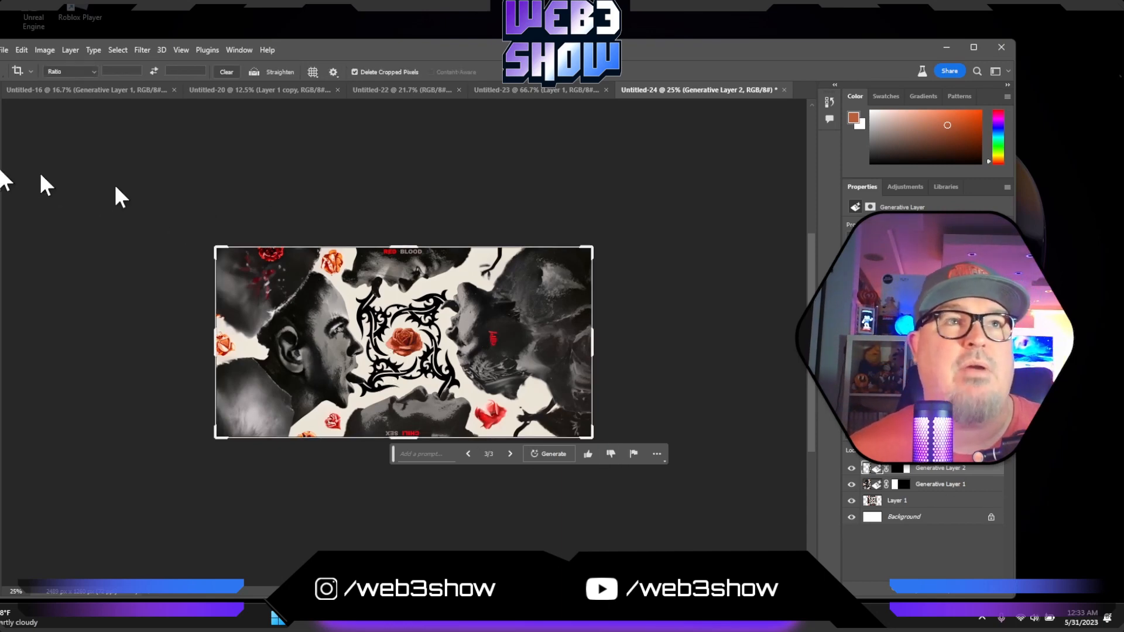
drag(395, 246, 401, 202)
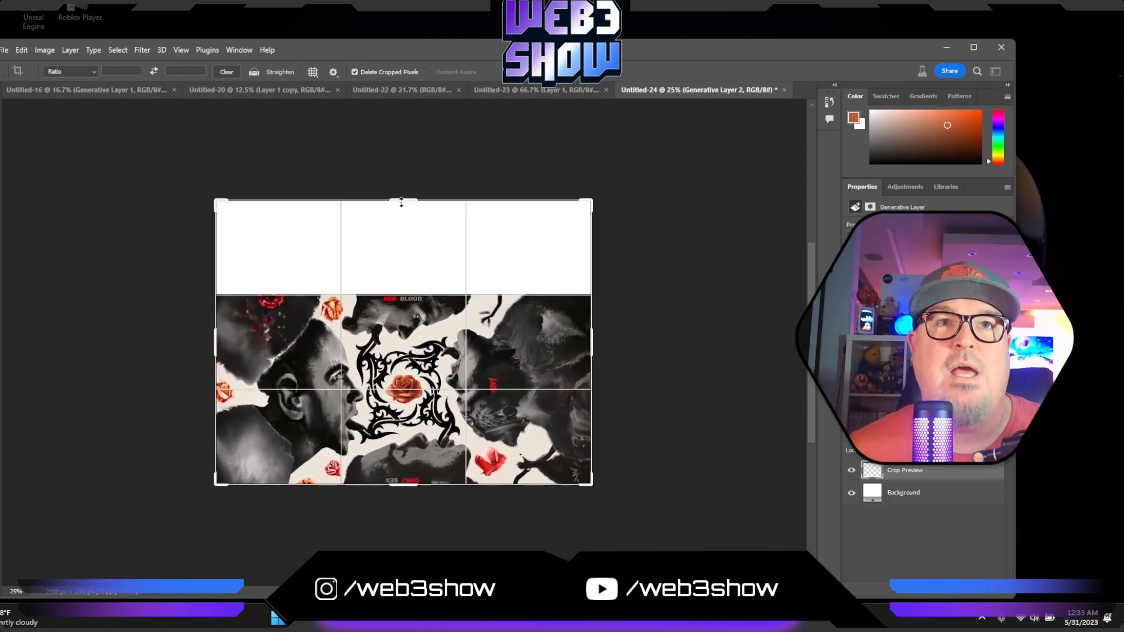
click(2, 124)
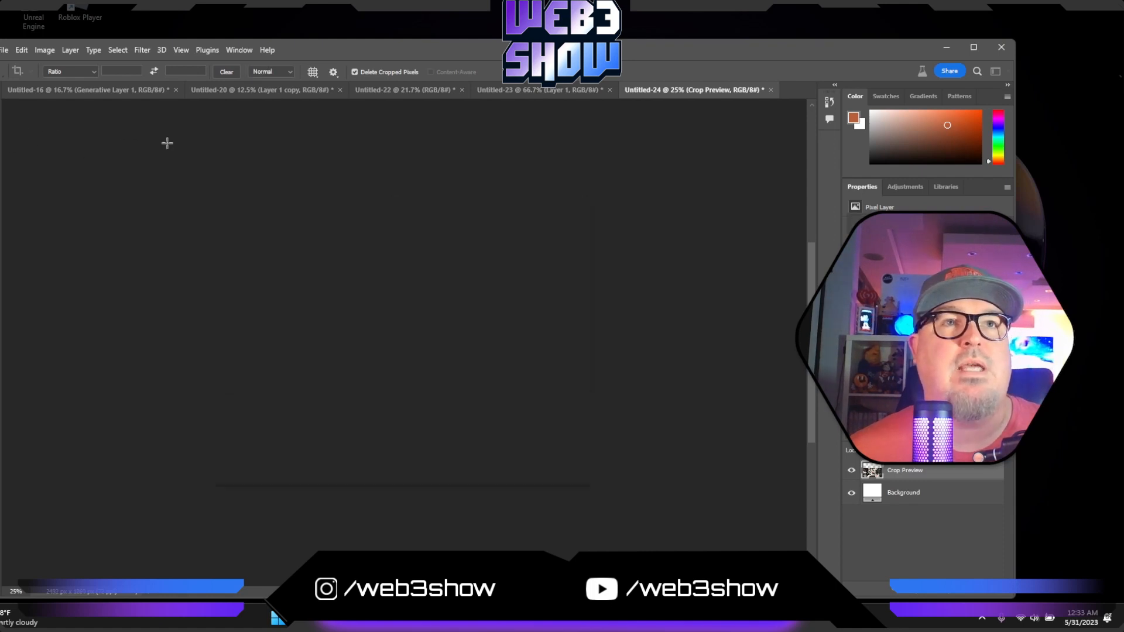
- Run Generative Fill without a prompt on the blank upper strip plus a slim overlap, and switch to the third variation
drag(168, 142, 642, 308)
click(312, 324)
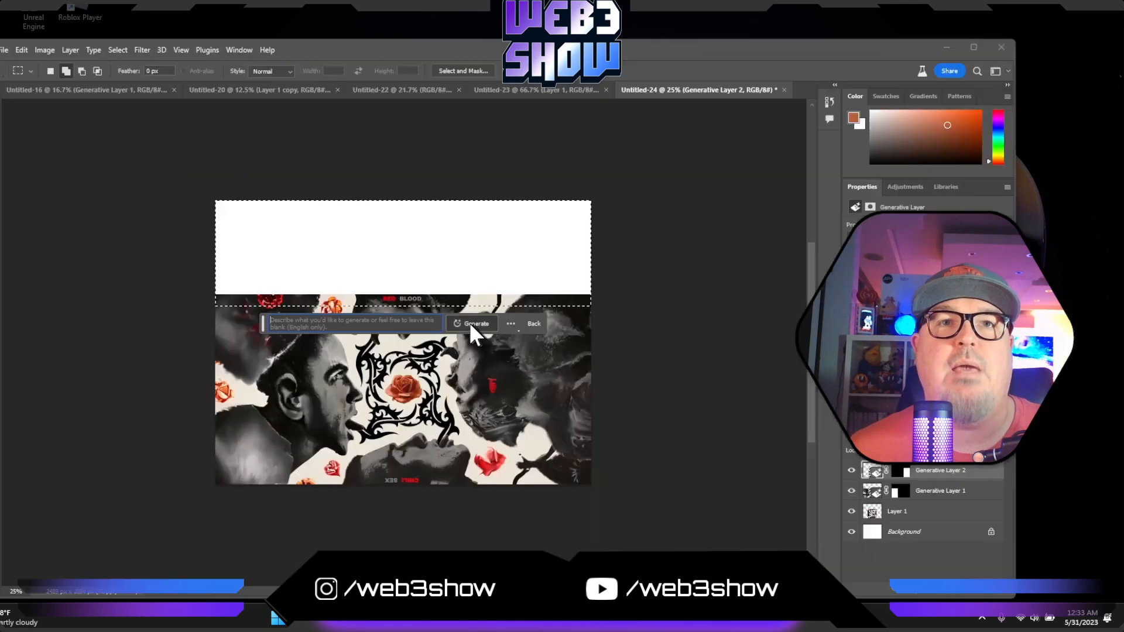
click(473, 323)
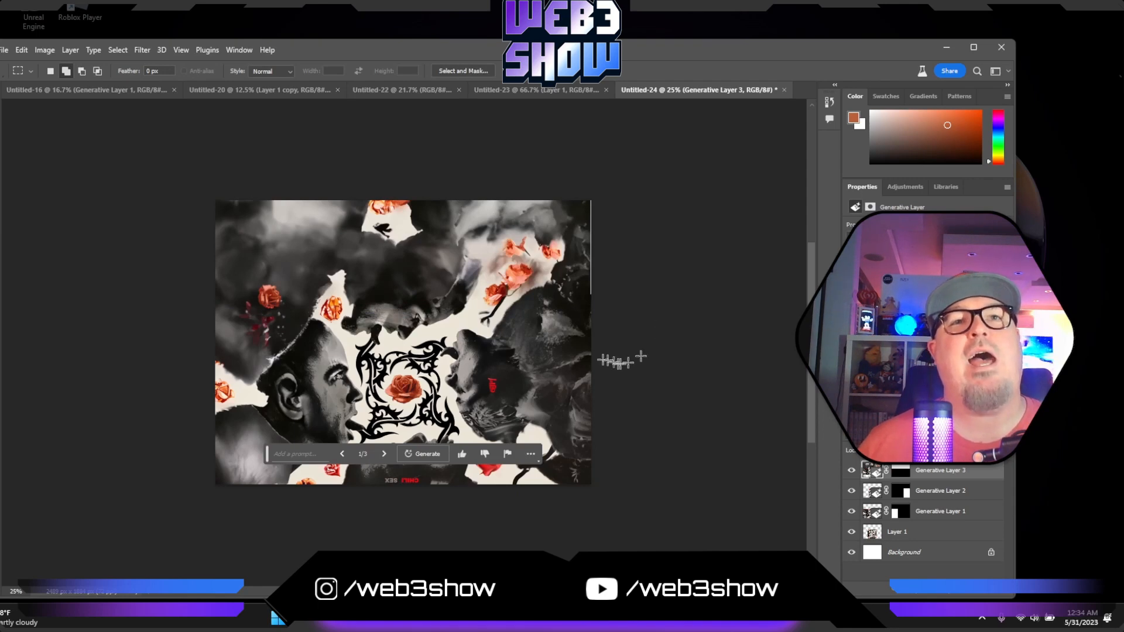
click(381, 454)
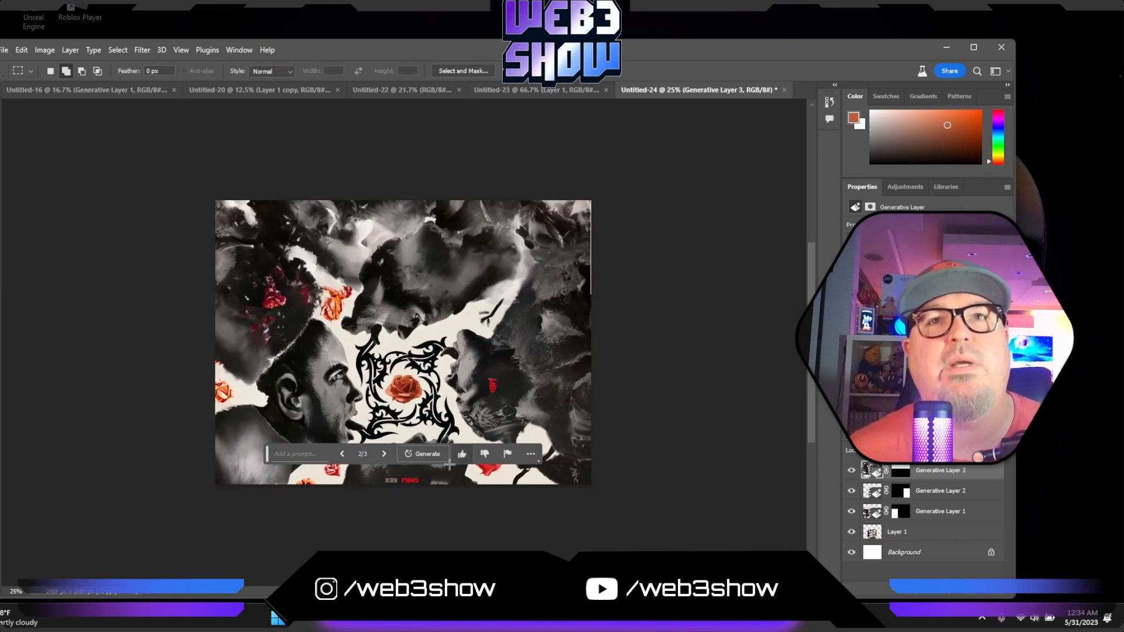
click(384, 454)
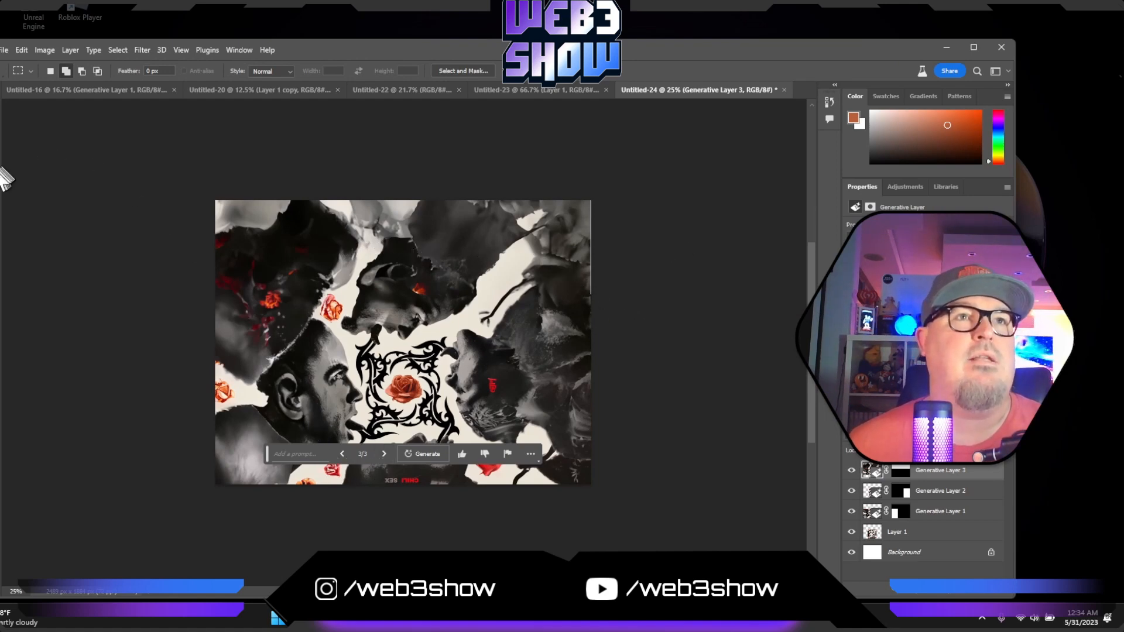
- Extend the canvas below the artwork with the Crop tool by about half the original cover's height
key(c)
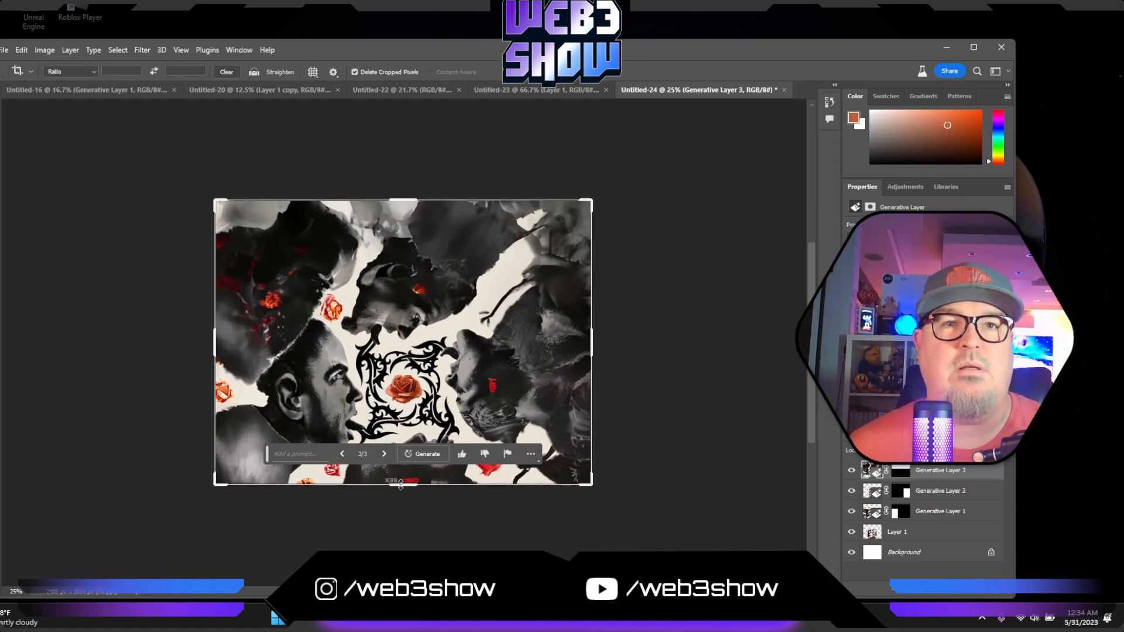
drag(401, 486, 398, 530)
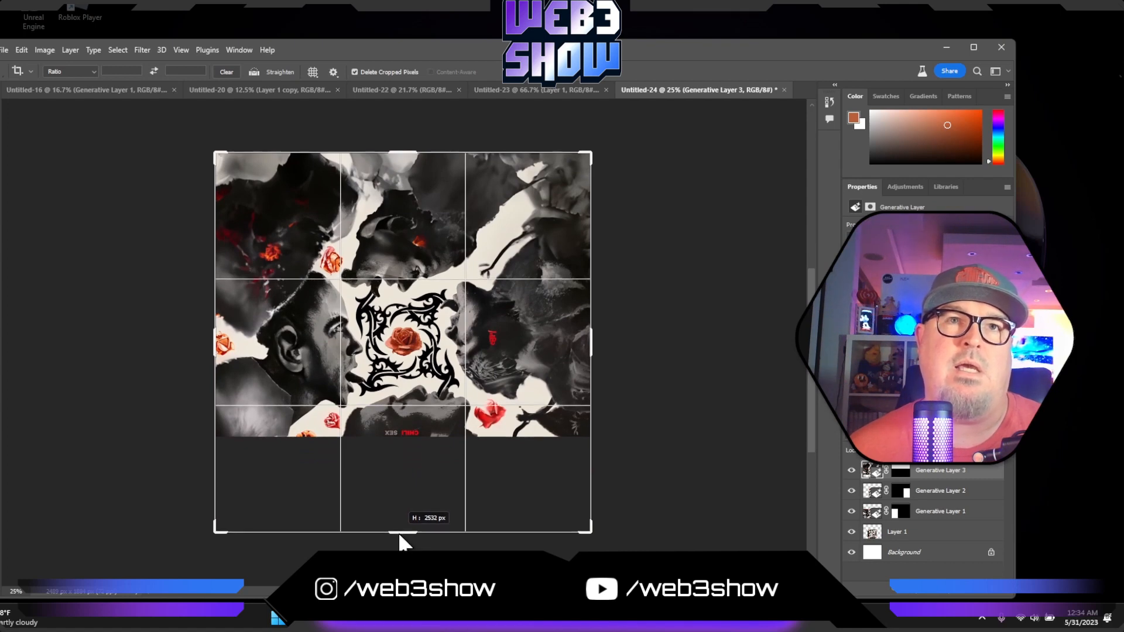
click(0, 129)
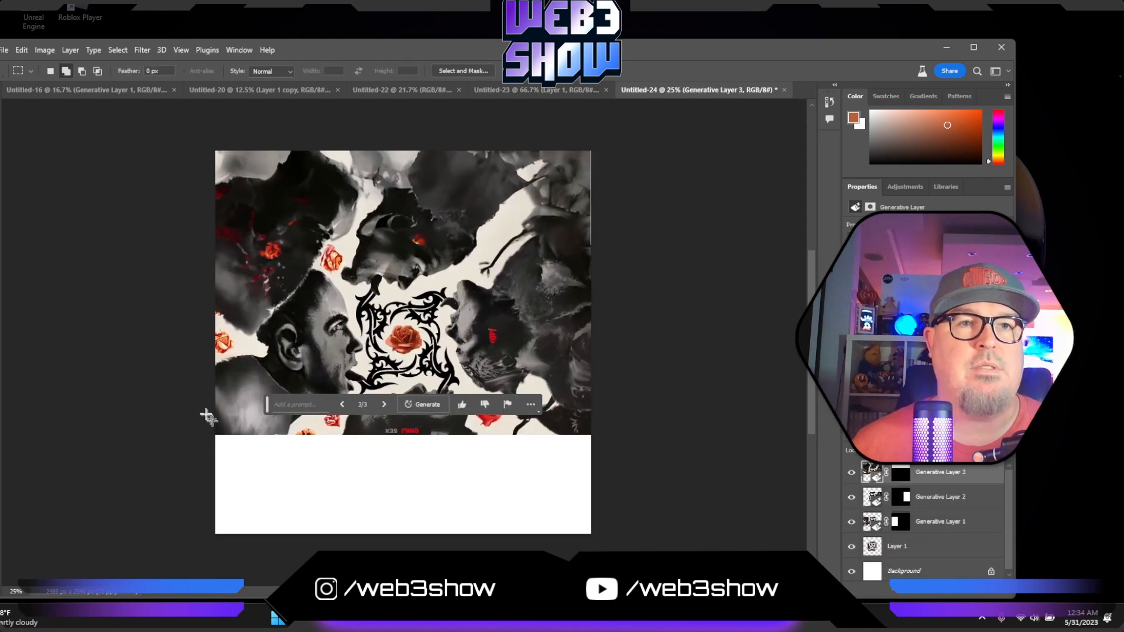
- Select the blank lower strip plus a slim overlap of the artwork and run Generative Fill with an empty prompt
drag(208, 414, 594, 535)
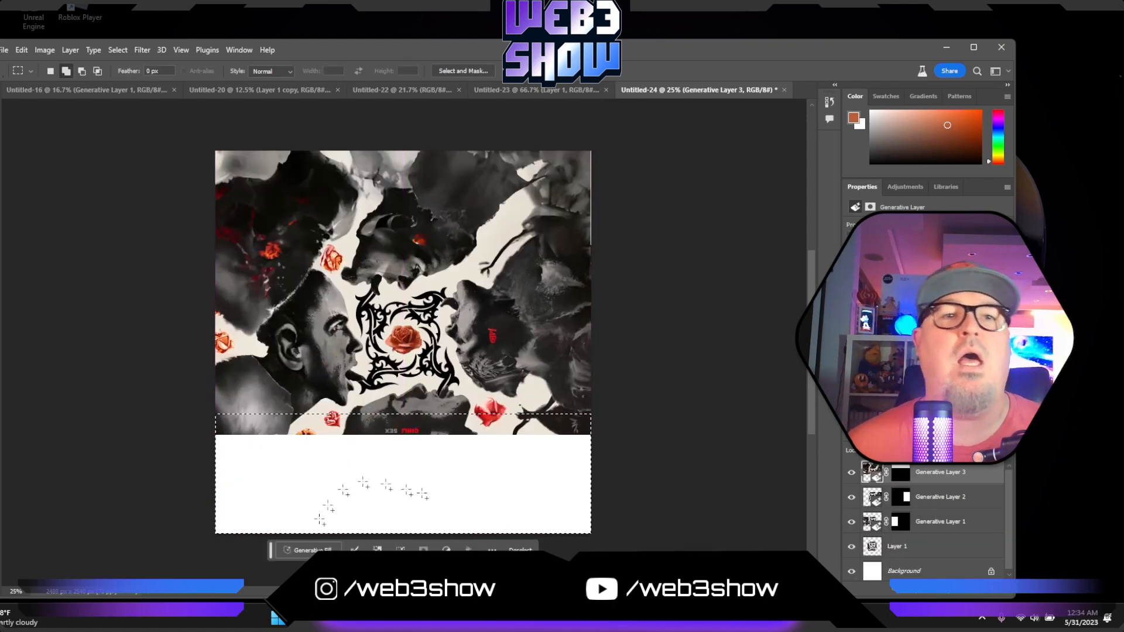
click(315, 549)
click(514, 549)
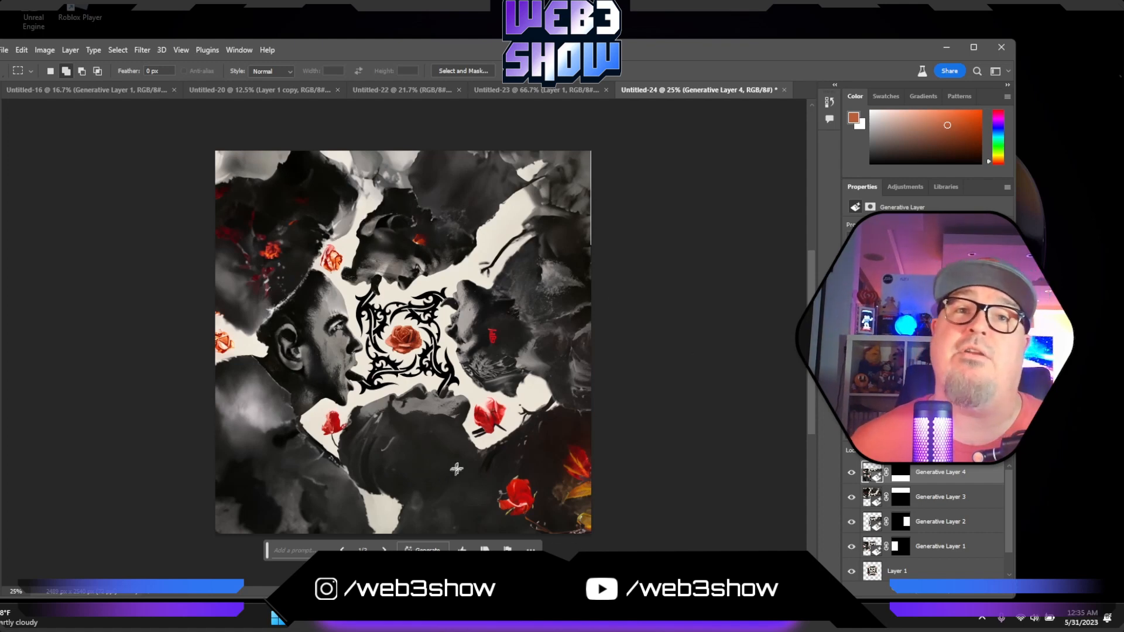
- Compare the variations of Generative Layer 3 along the upper part of the artwork and switch to the second one
click(924, 501)
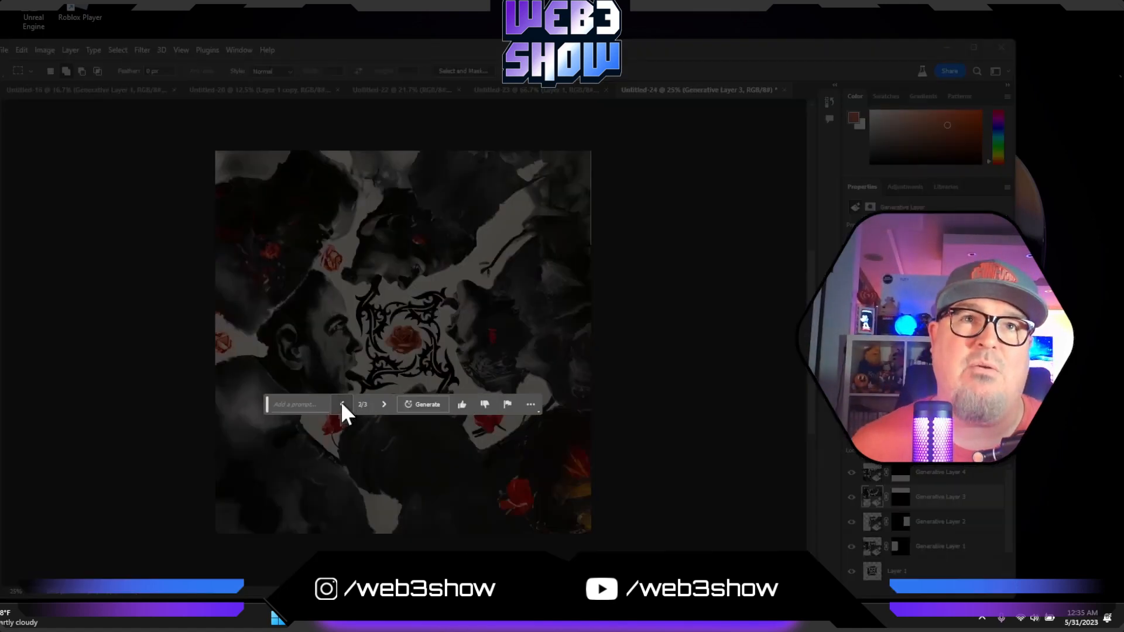
click(343, 405)
click(343, 405)
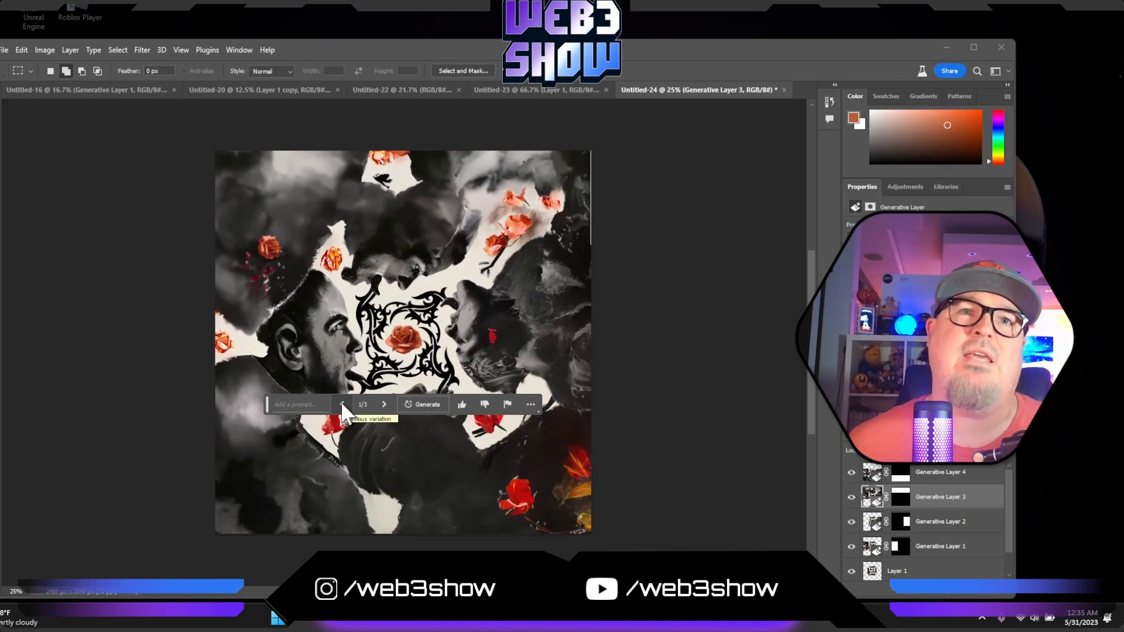
click(384, 402)
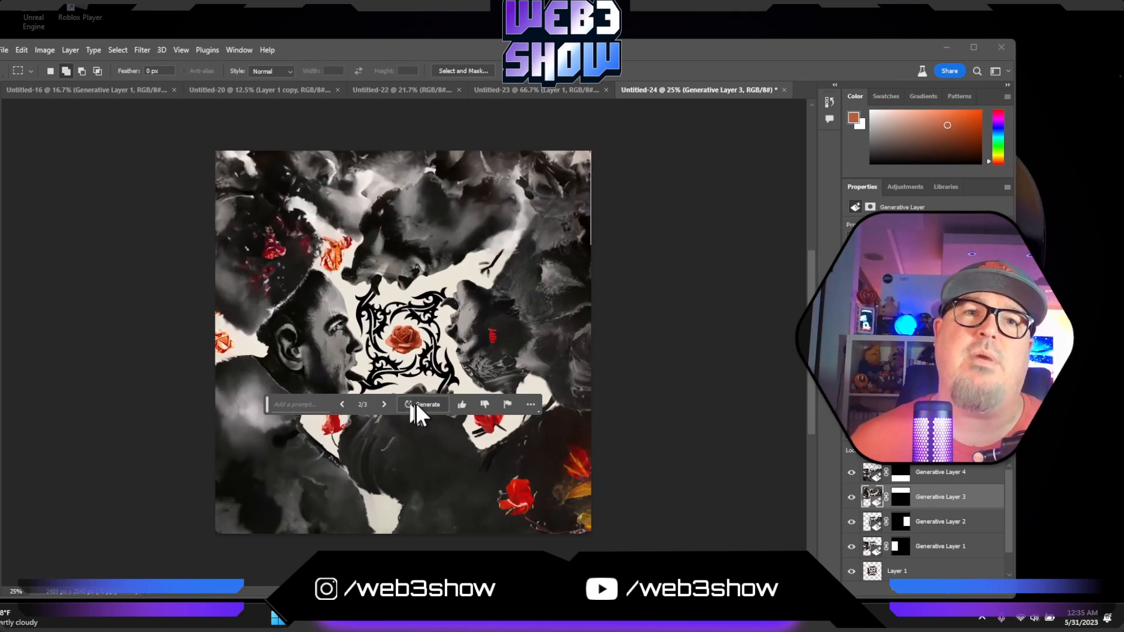
- Generate another batch of variations for Generative Layer 3 without a prompt and switch to the third one
click(418, 405)
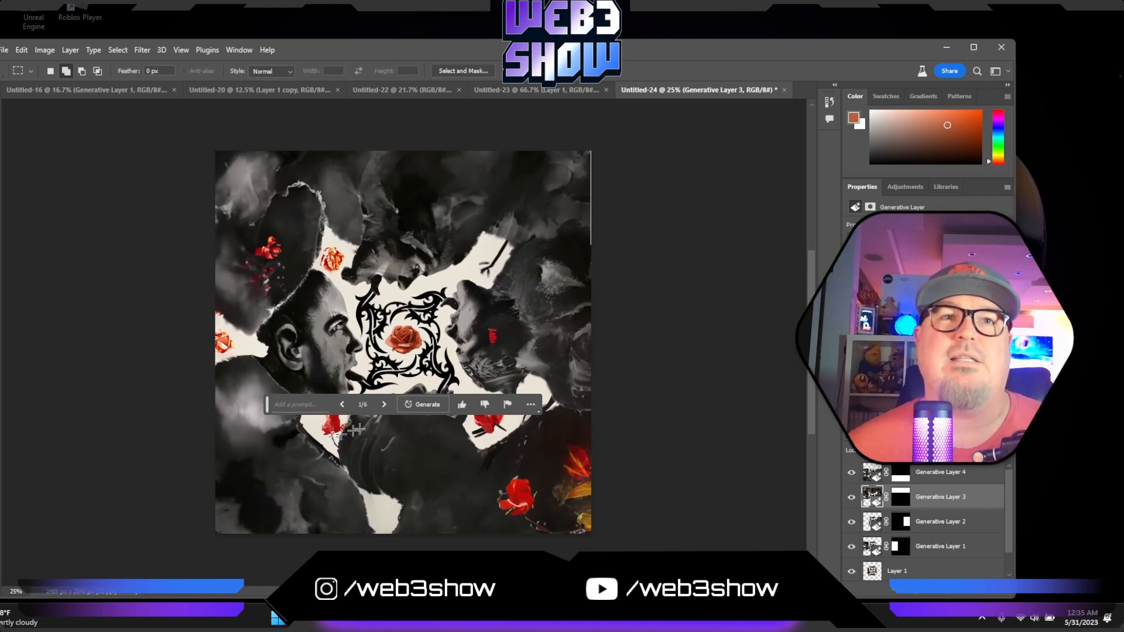
click(386, 404)
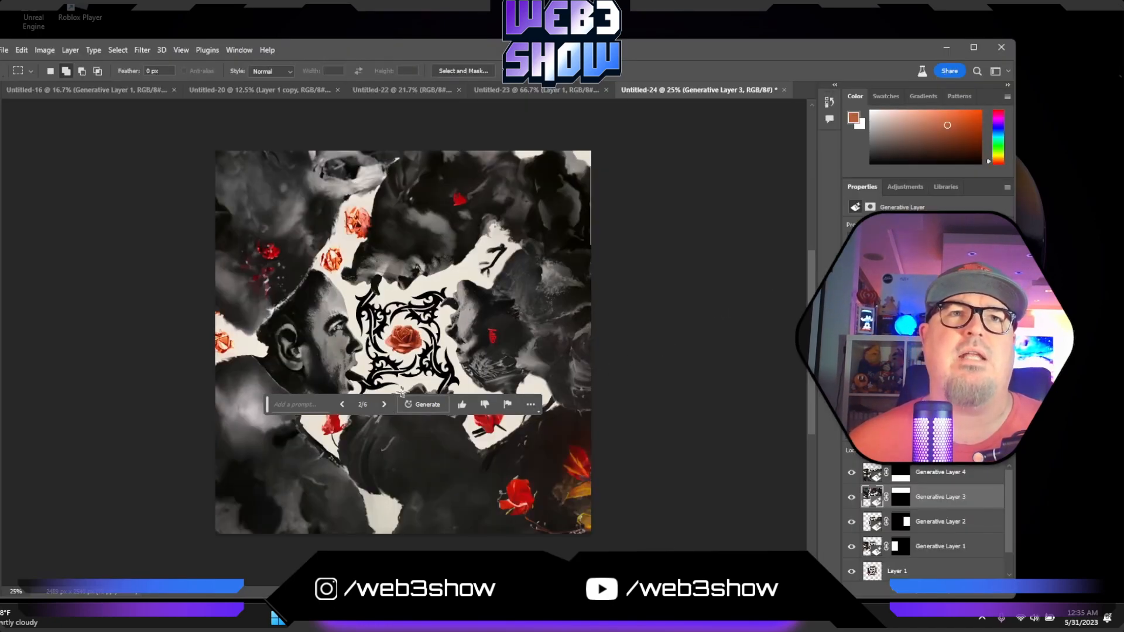
click(383, 404)
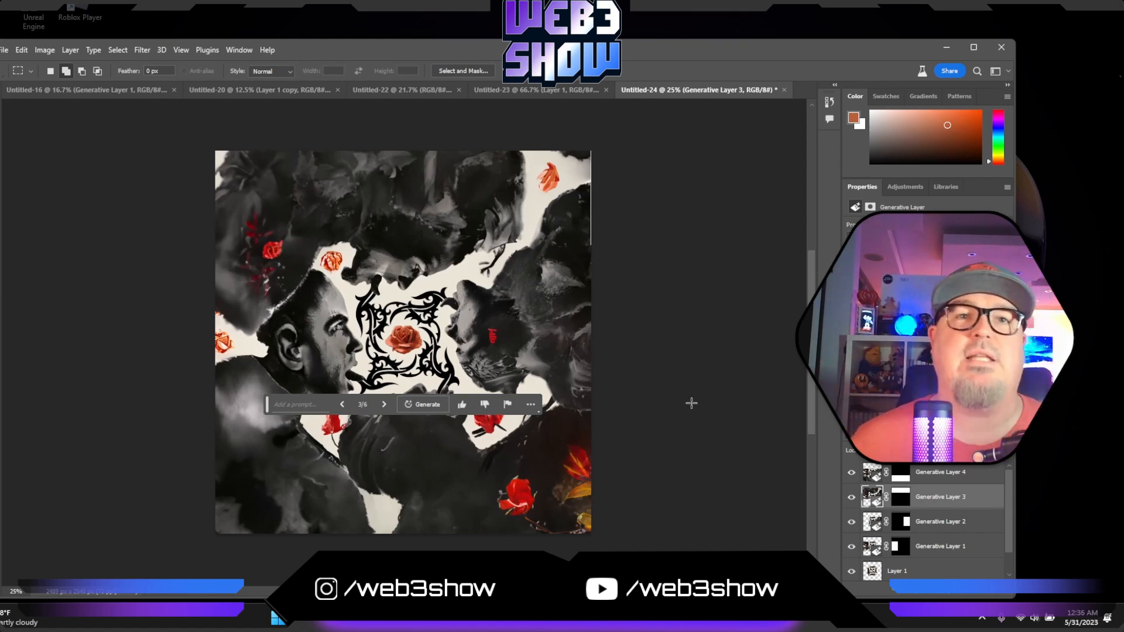
- Deselect the generative layer and move Layer 1 with the original cover above all generative layers in the stack
key(v)
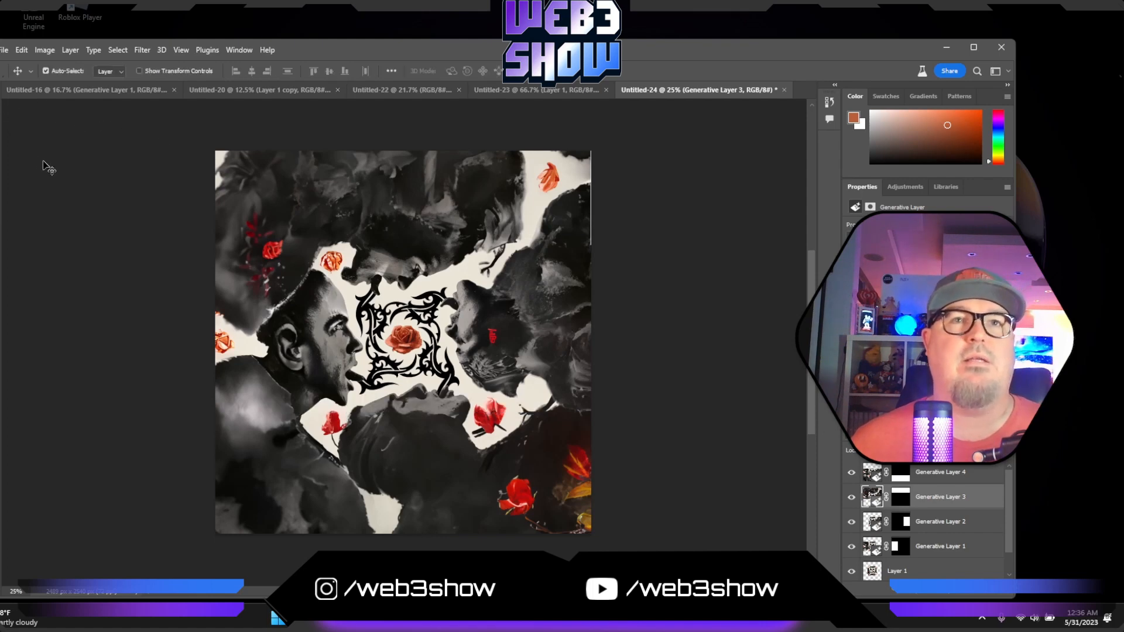
click(202, 218)
key(ctrl+plus)
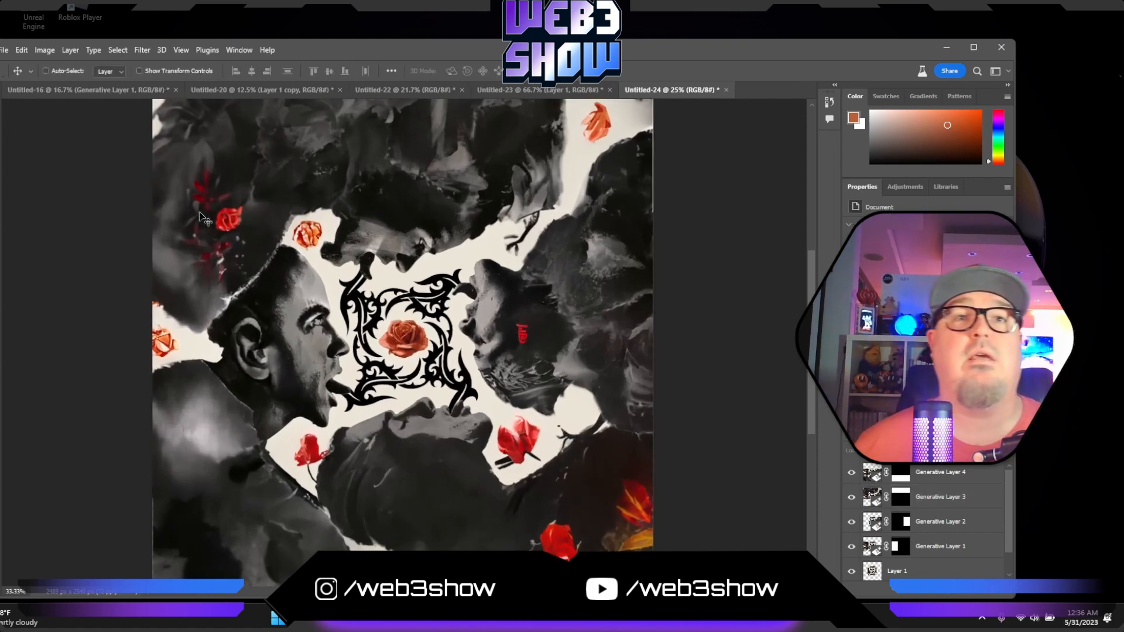
key(ctrl+minus)
key(ctrl+minus)
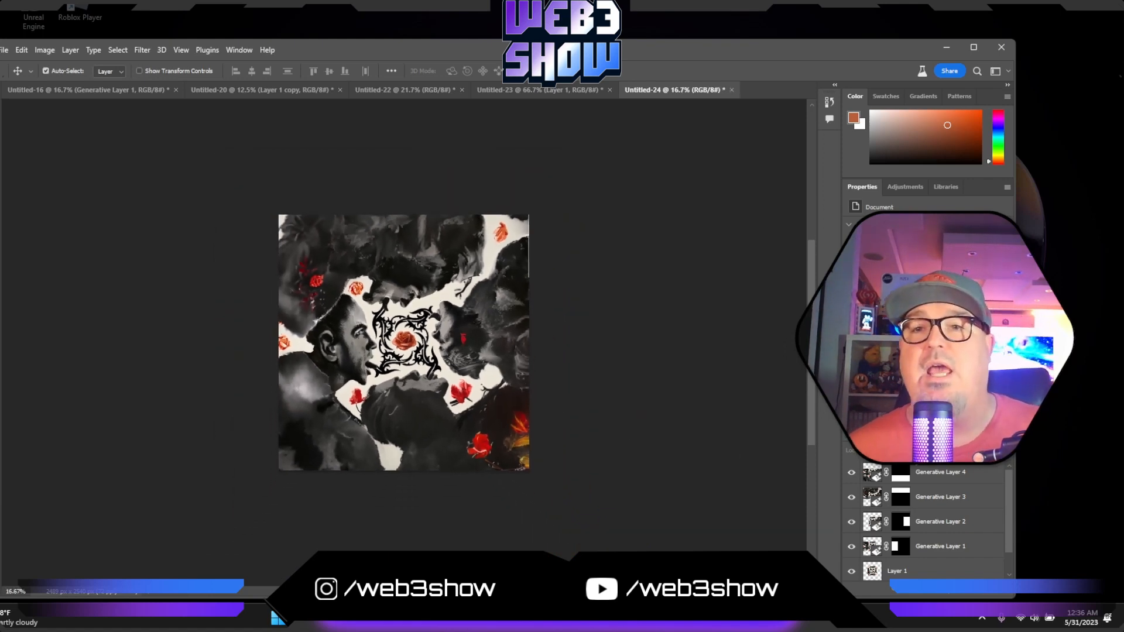
drag(949, 575, 942, 471)
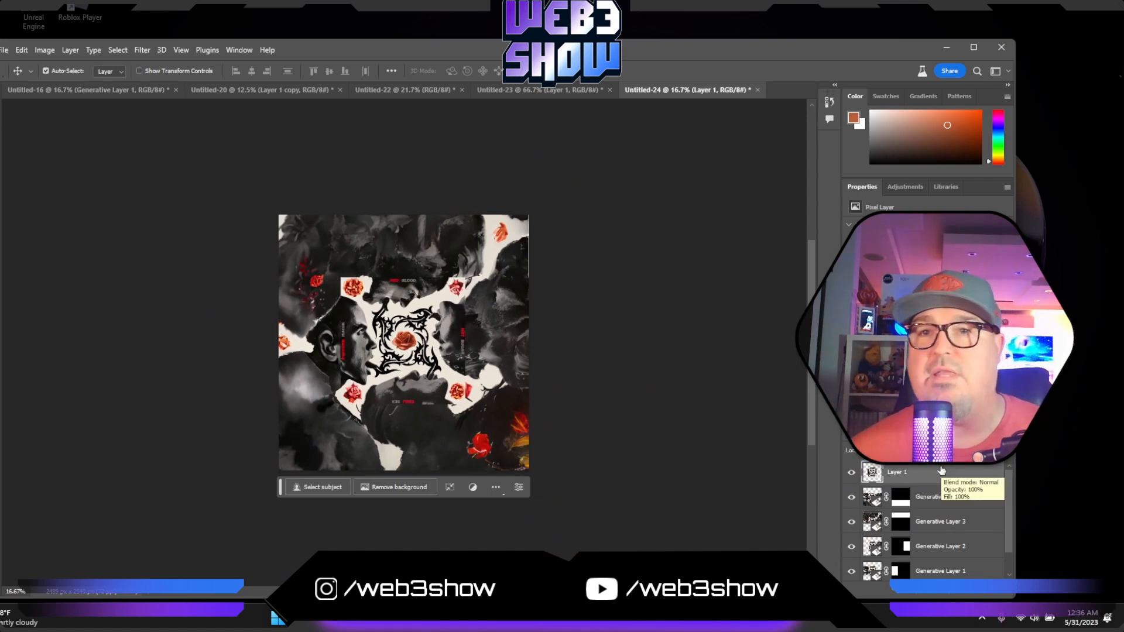
- Add a Stroke effect to Layer 1 in the bright red sampled from the cover's lettering
click(916, 595)
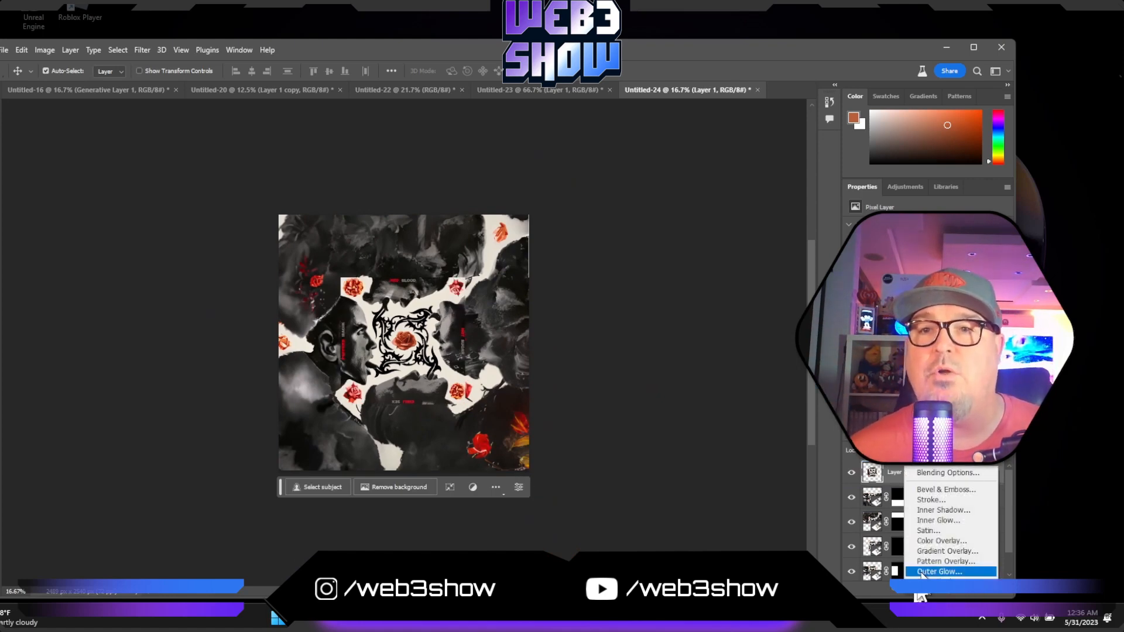
click(926, 499)
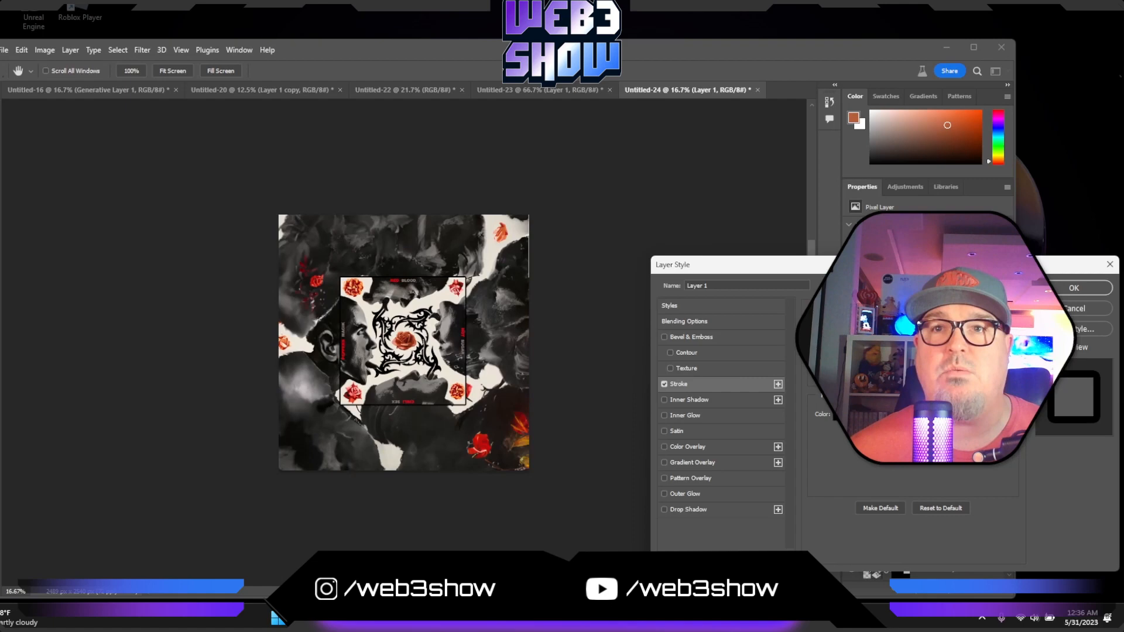
click(831, 413)
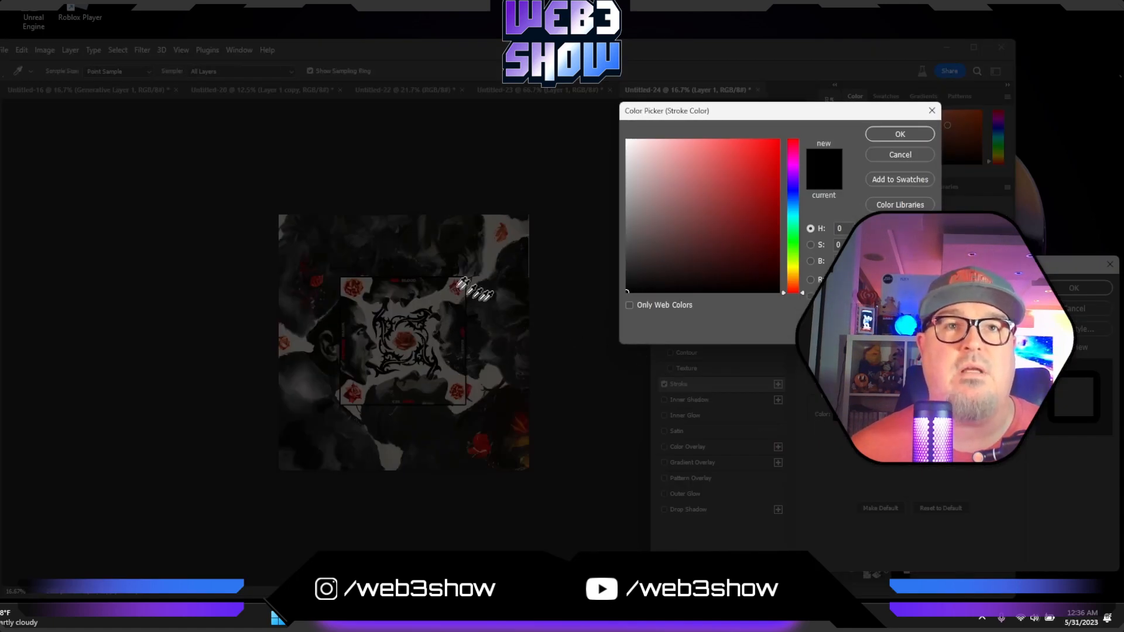
click(469, 324)
click(466, 331)
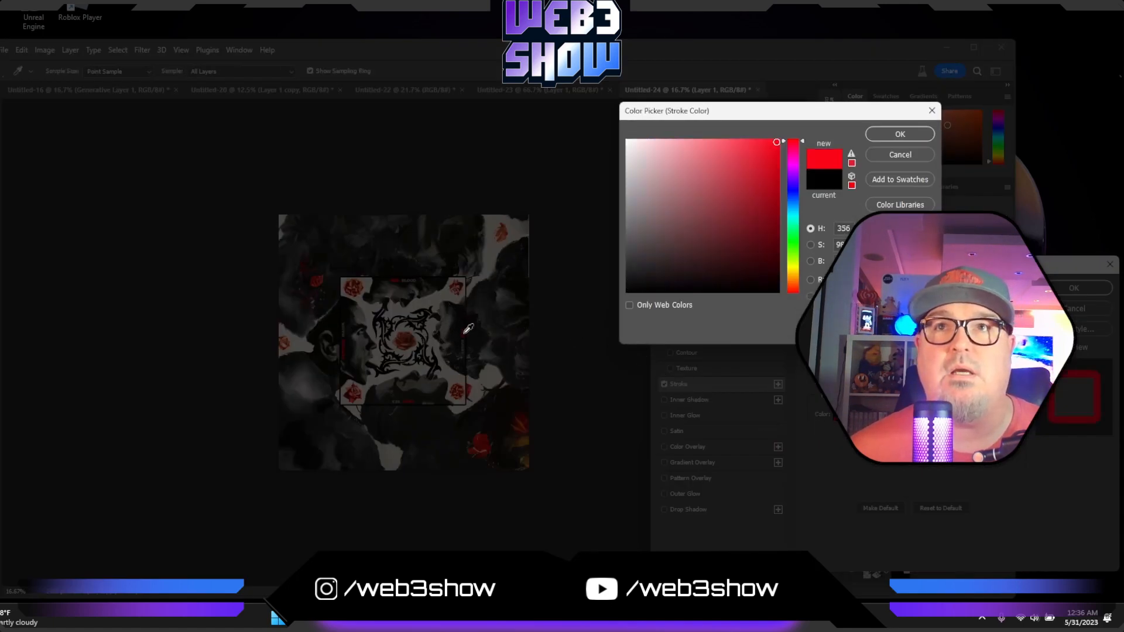
click(871, 131)
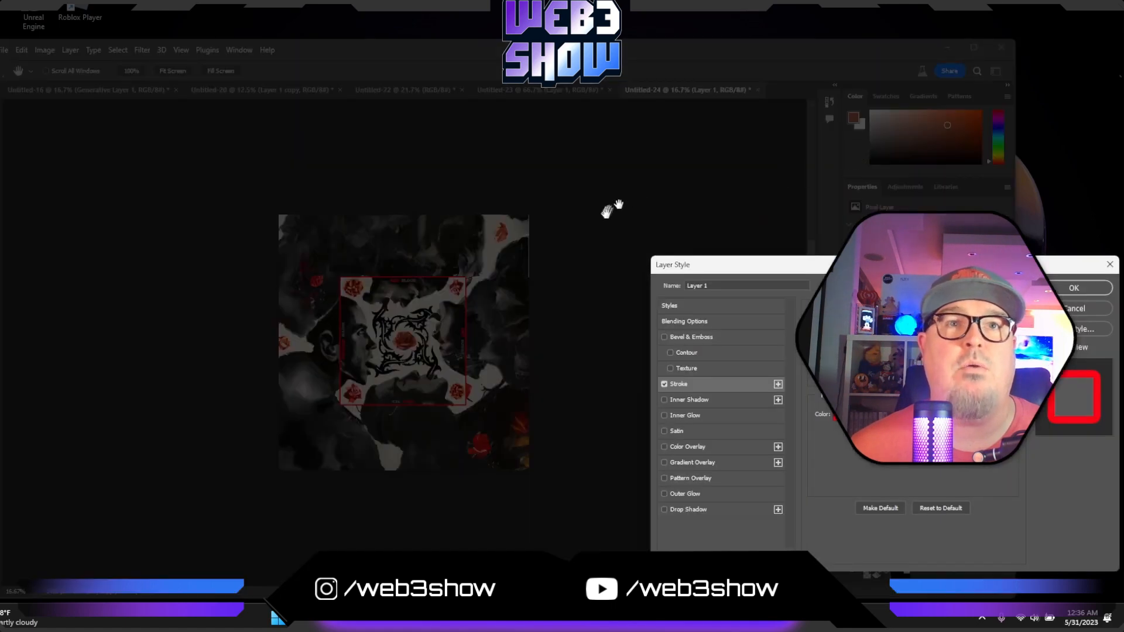
click(1073, 288)
click(625, 252)
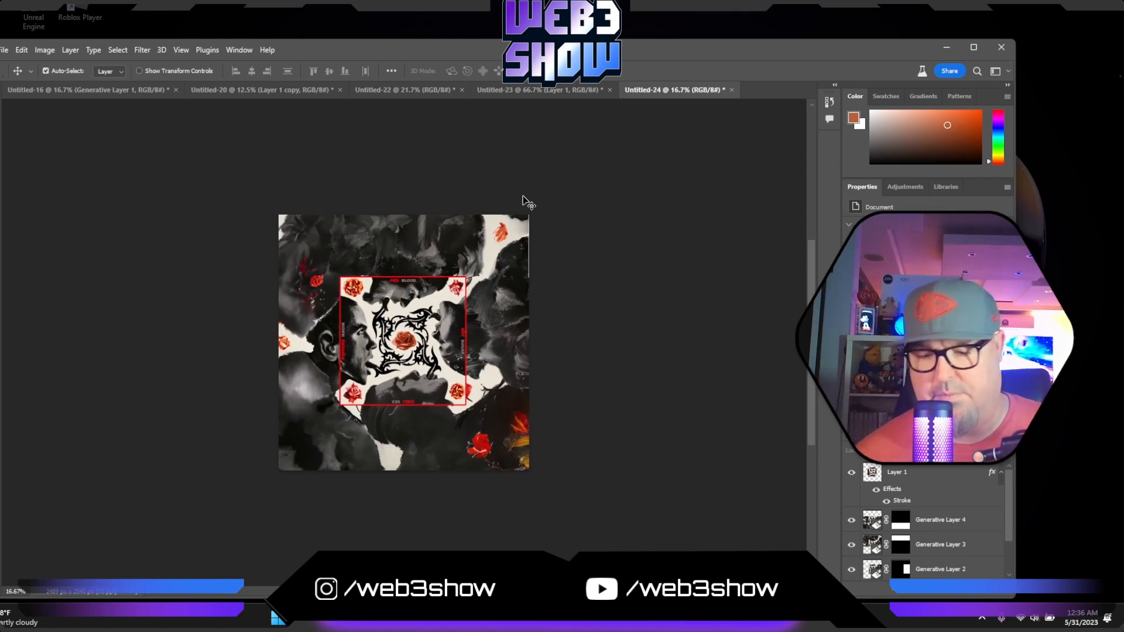
- Crop the canvas to a 1:1 square slightly inside the artwork's outer edges, repositioning the image within the frame
key(ctrl+plus)
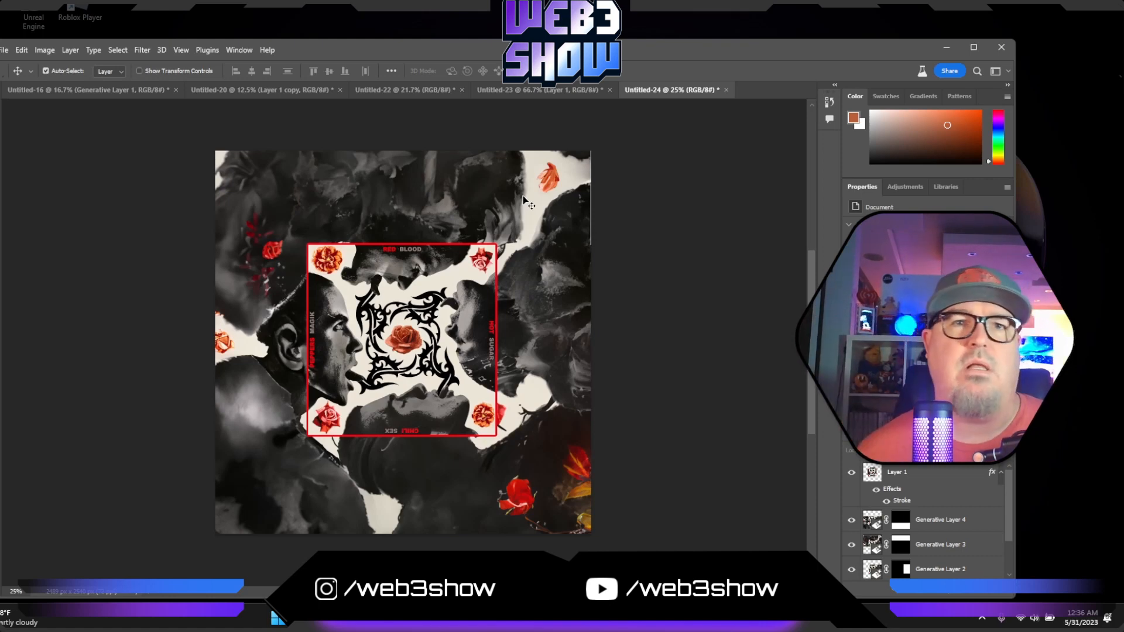
click(5, 186)
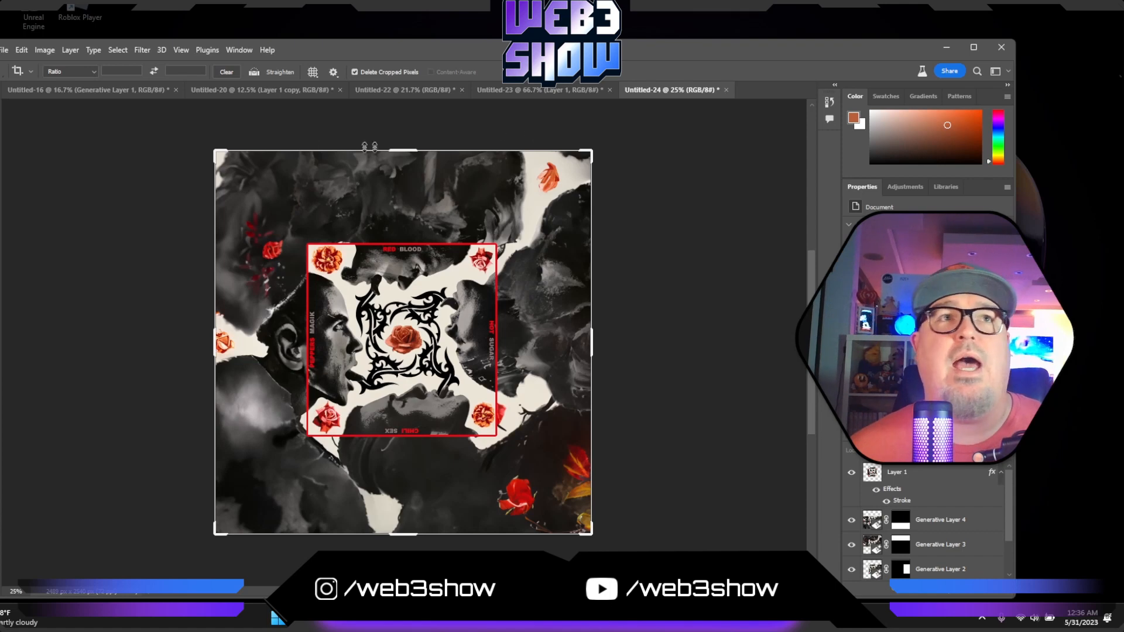
text(1)
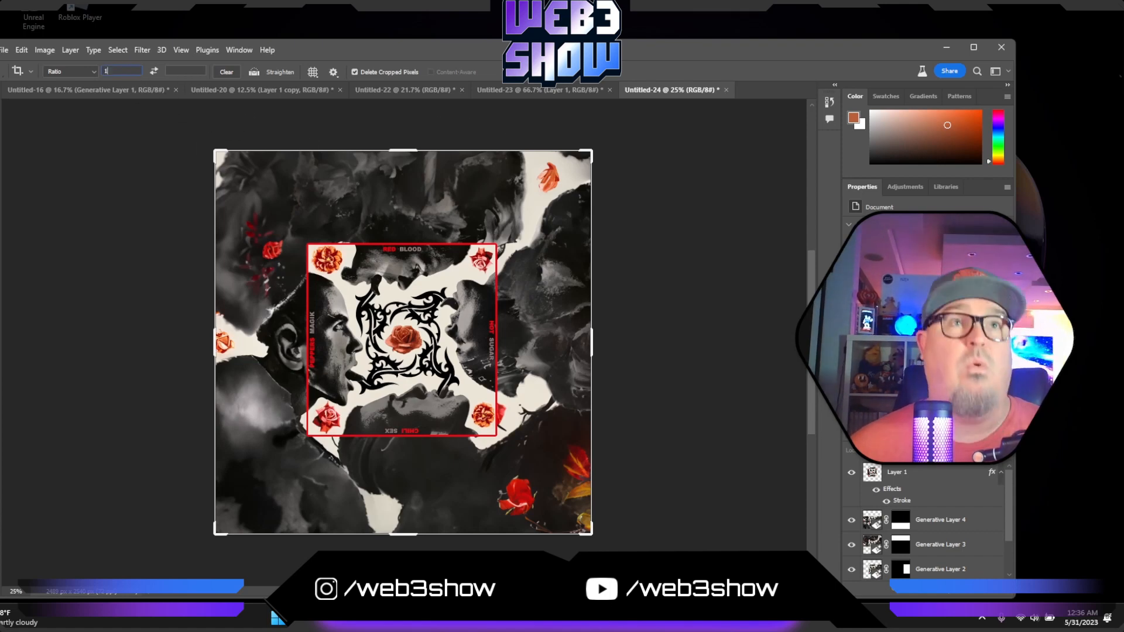
click(184, 70)
text(1)
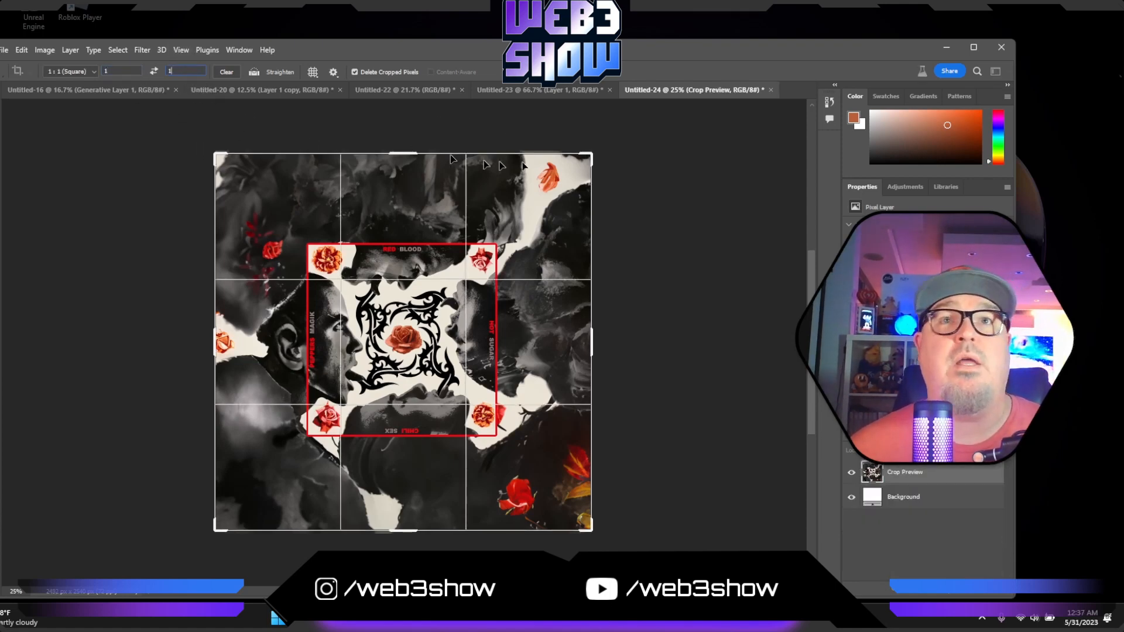
drag(591, 154, 587, 157)
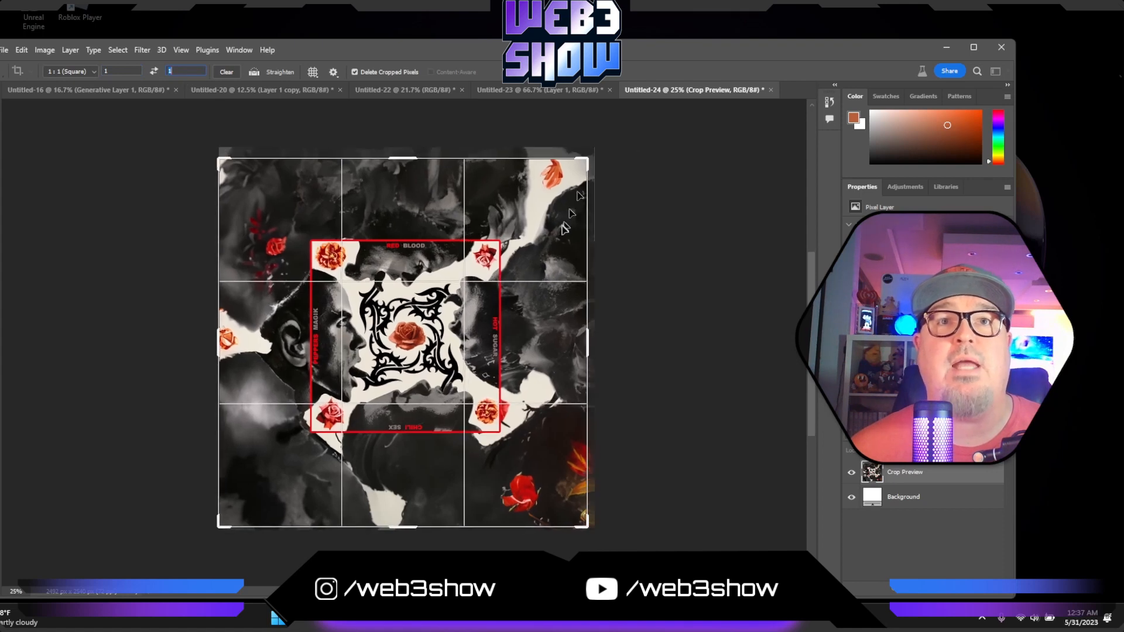
drag(562, 229, 559, 238)
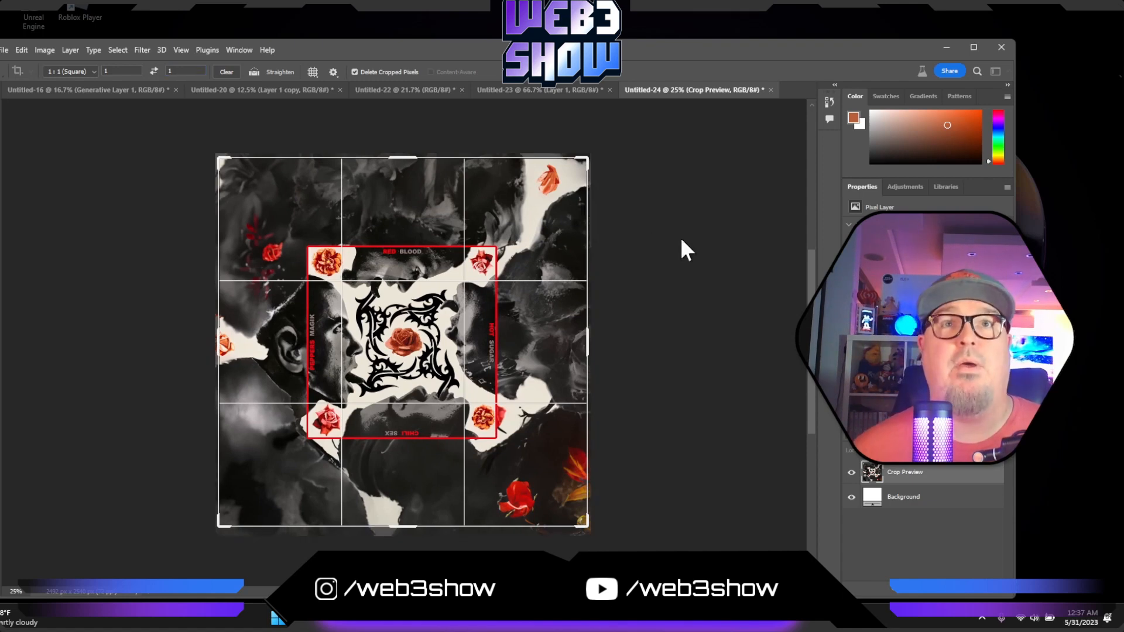
key(Return)
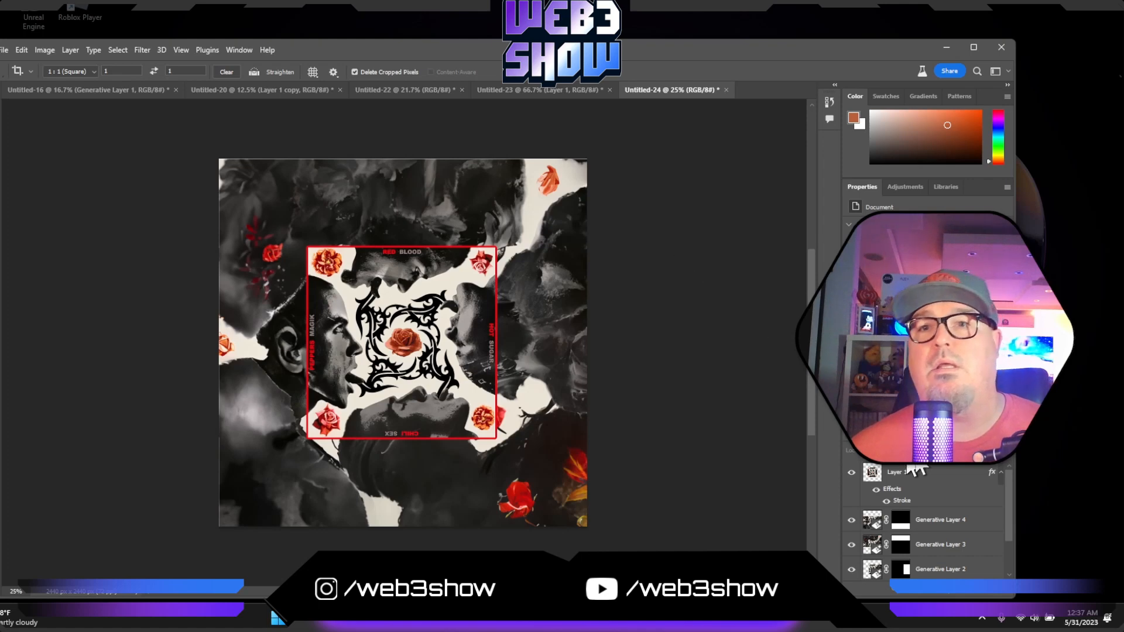
- Select Generative Layers 1 through 4 and merge them into a single layer
scroll(918, 470, down, 3)
scroll(941, 497, up, 3)
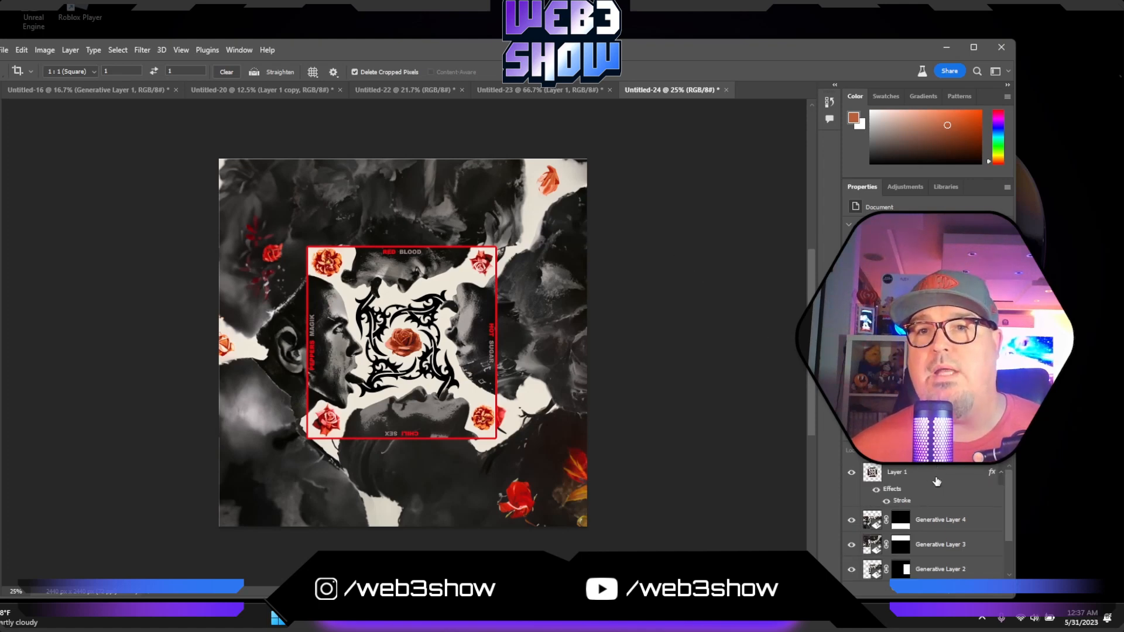
click(941, 527)
scroll(944, 539, down, 2)
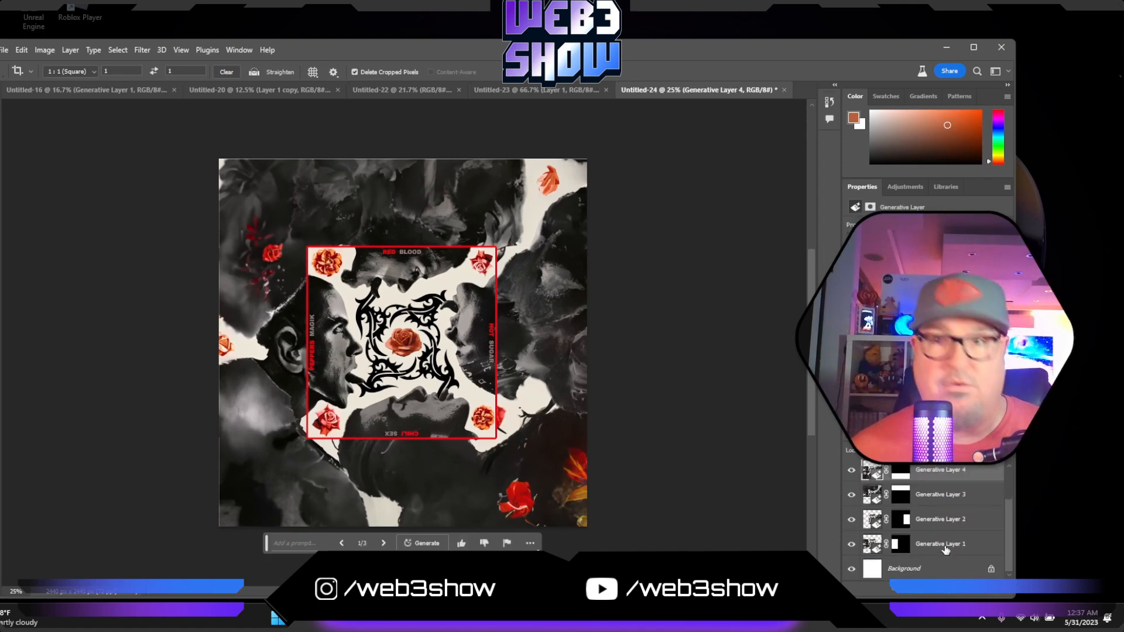
shift+click(945, 547)
right_click(946, 549)
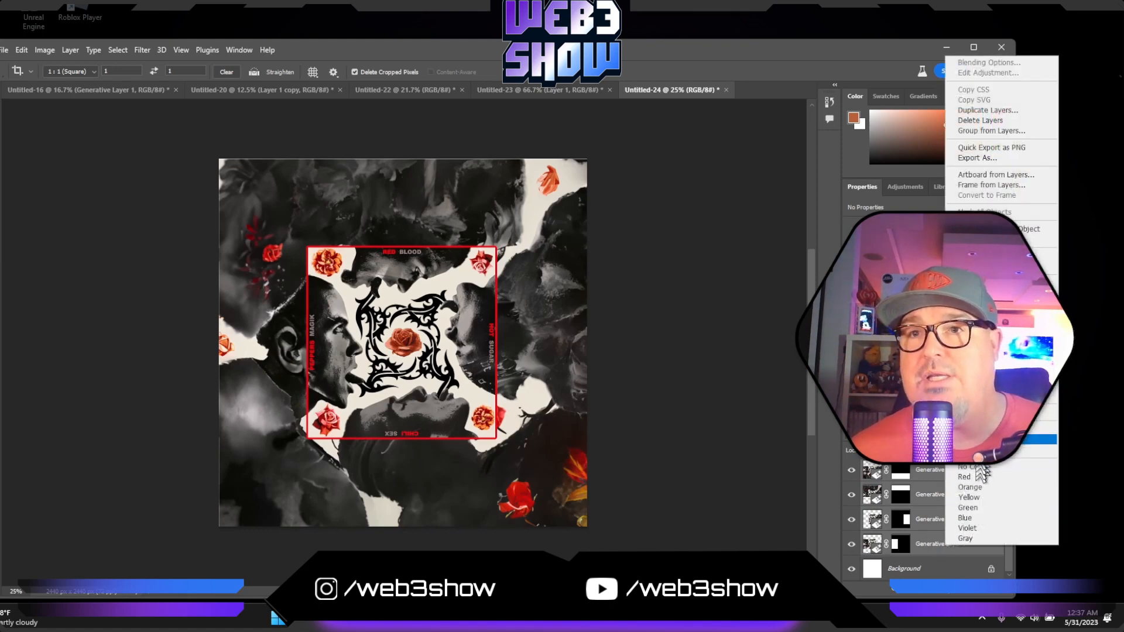
click(976, 432)
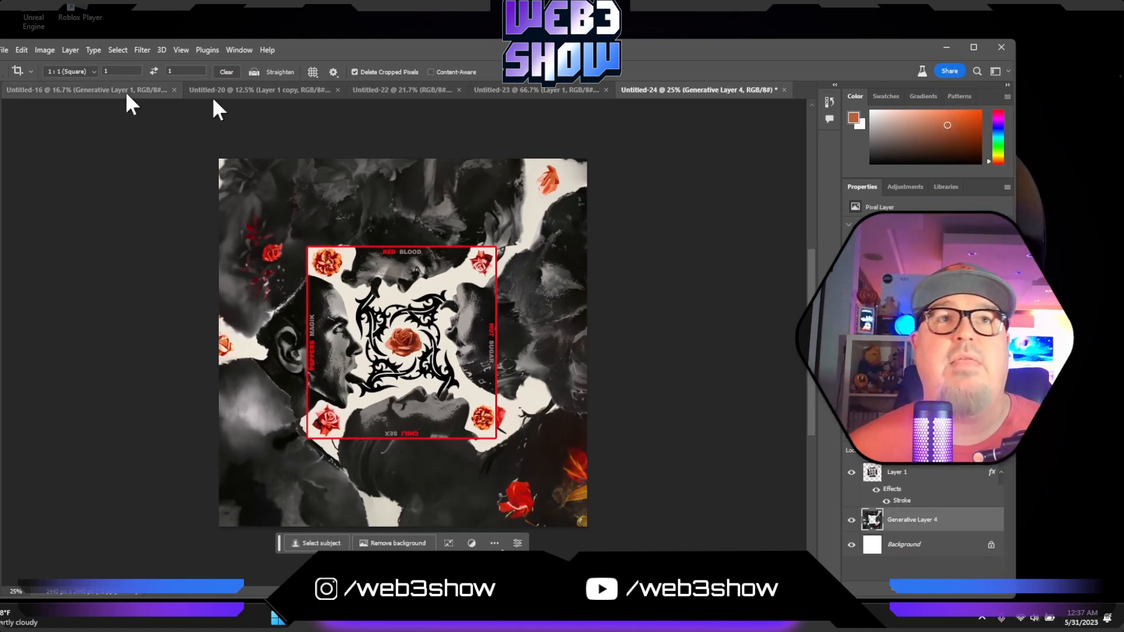